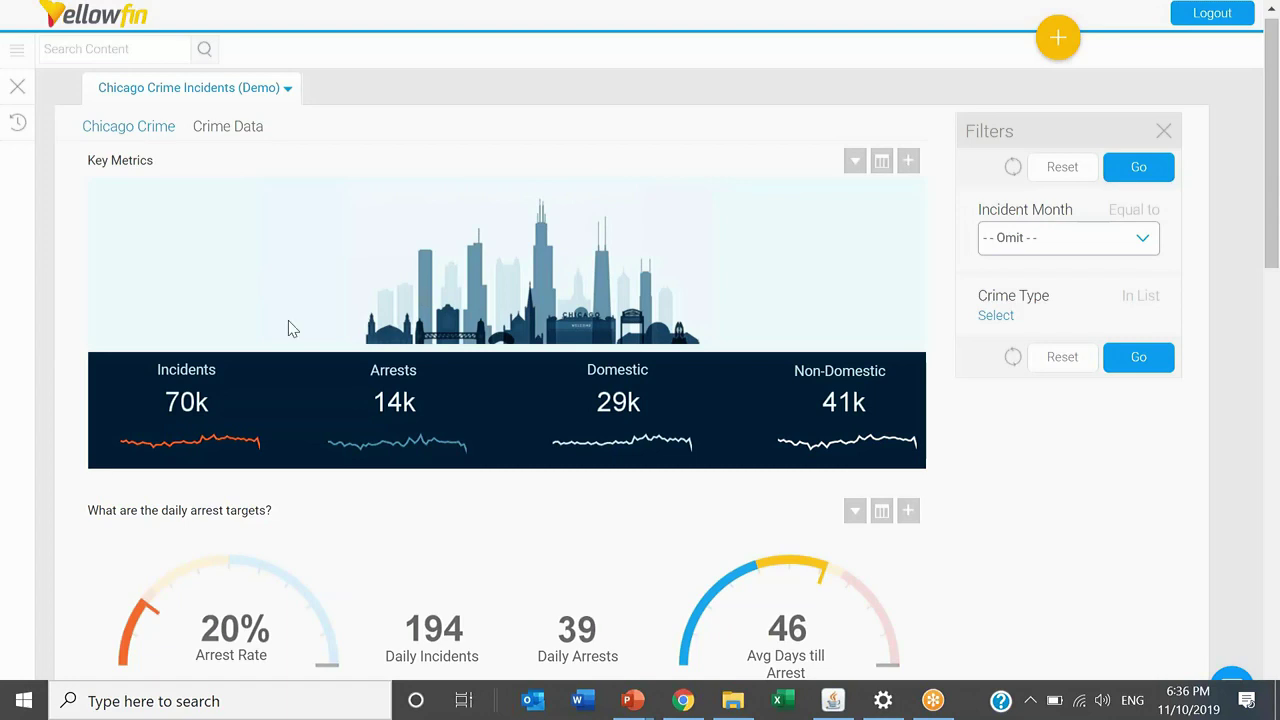
{"action": "mouse_move", "coordinate": [236, 425]}
{"action": "scroll", "coordinate": [365, 491], "scroll_direction": "down", "scroll_amount": 3}
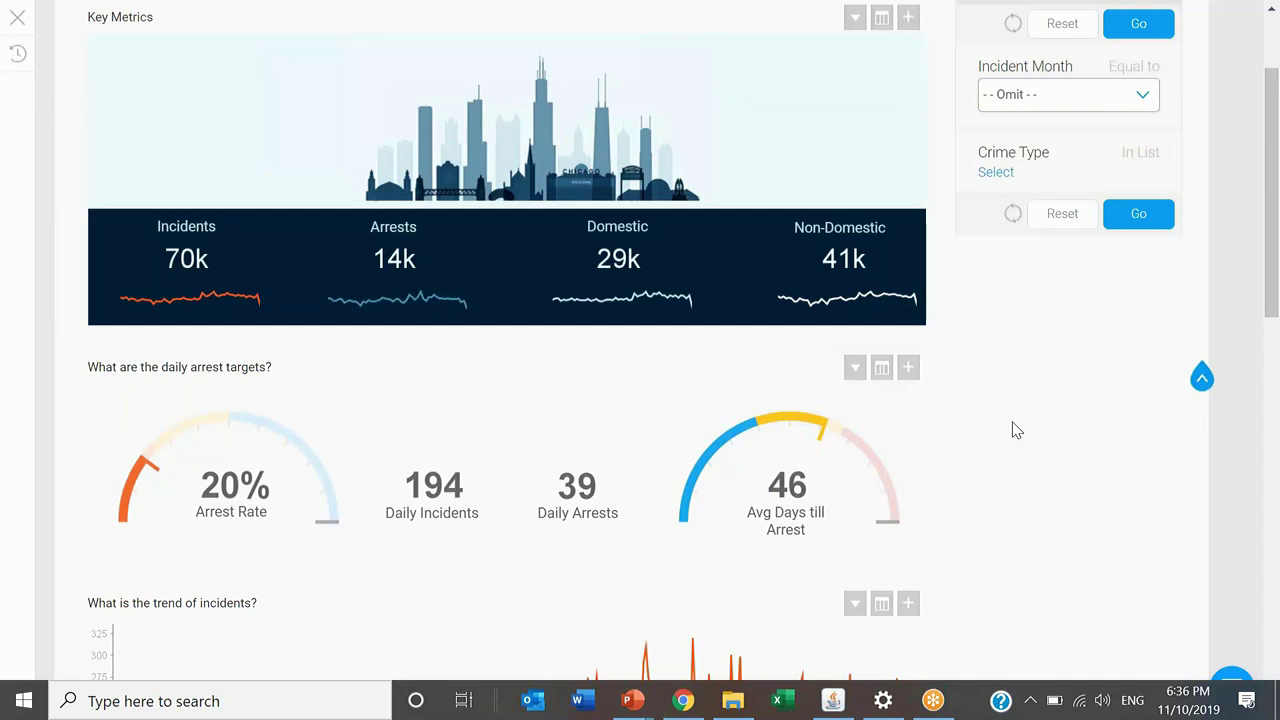
{"action": "scroll", "coordinate": [1013, 430], "scroll_direction": "down", "scroll_amount": 3}
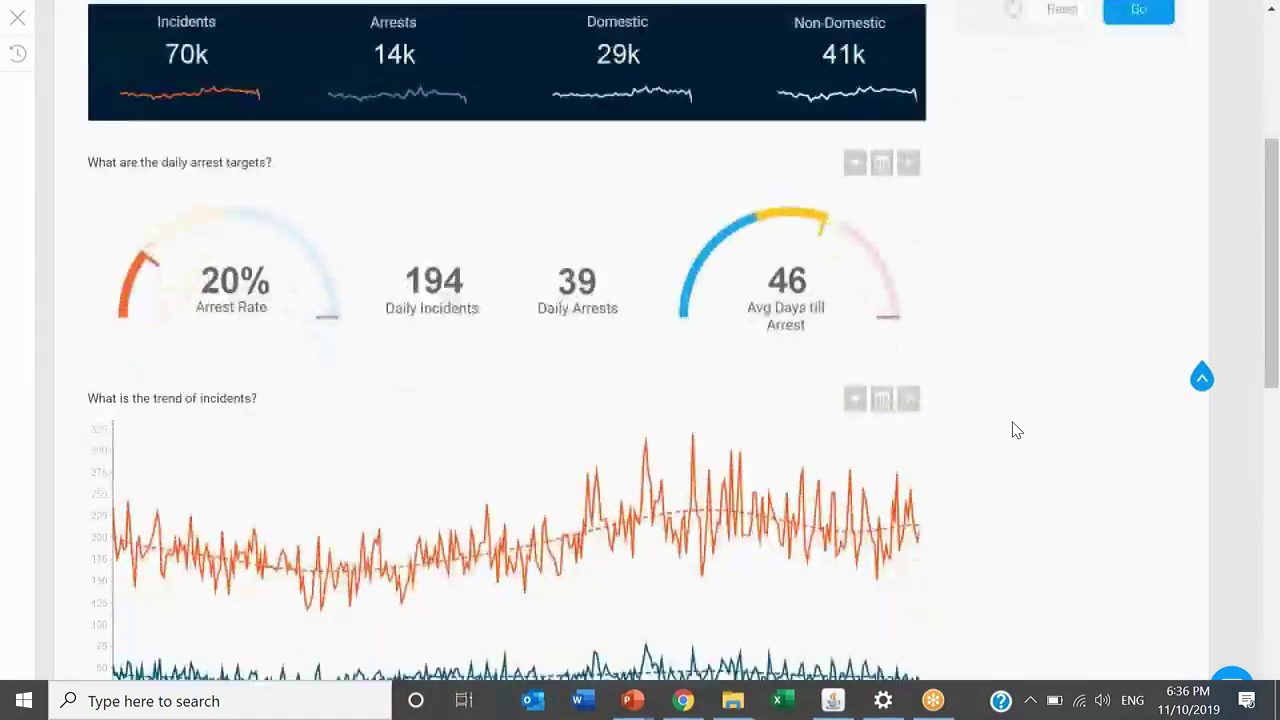
{"action": "scroll", "coordinate": [1013, 430], "scroll_direction": "down", "scroll_amount": 1}
{"action": "scroll", "coordinate": [1013, 430], "scroll_direction": "down", "scroll_amount": 1}
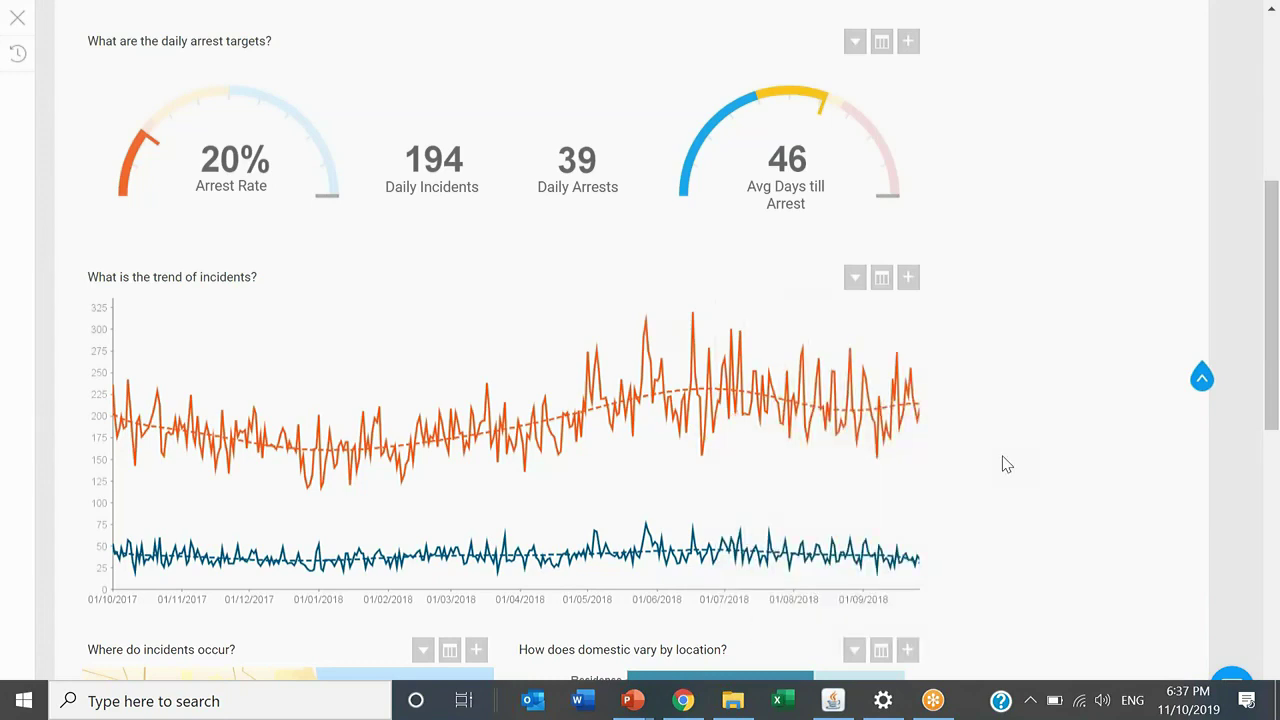
{"action": "scroll", "coordinate": [1006, 464], "scroll_direction": "down", "scroll_amount": 4}
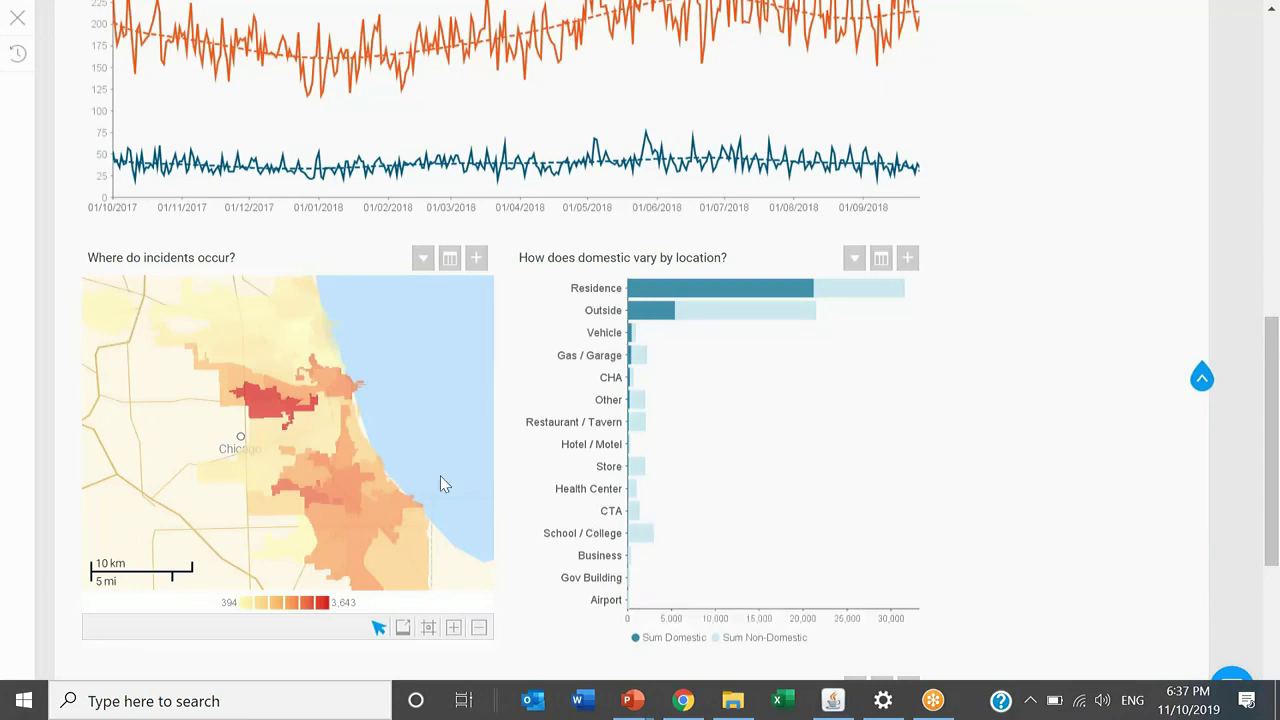
{"action": "mouse_move", "coordinate": [250, 396]}
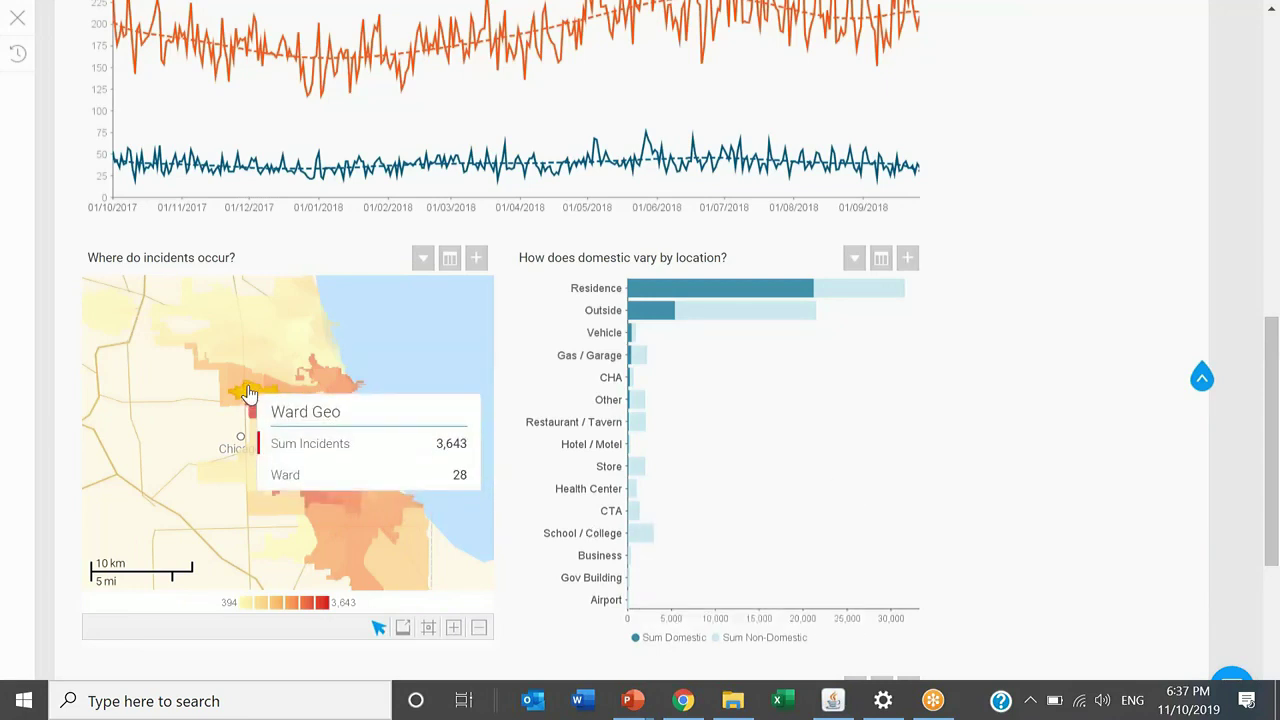
{"action": "left_click", "coordinate": [250, 393]}
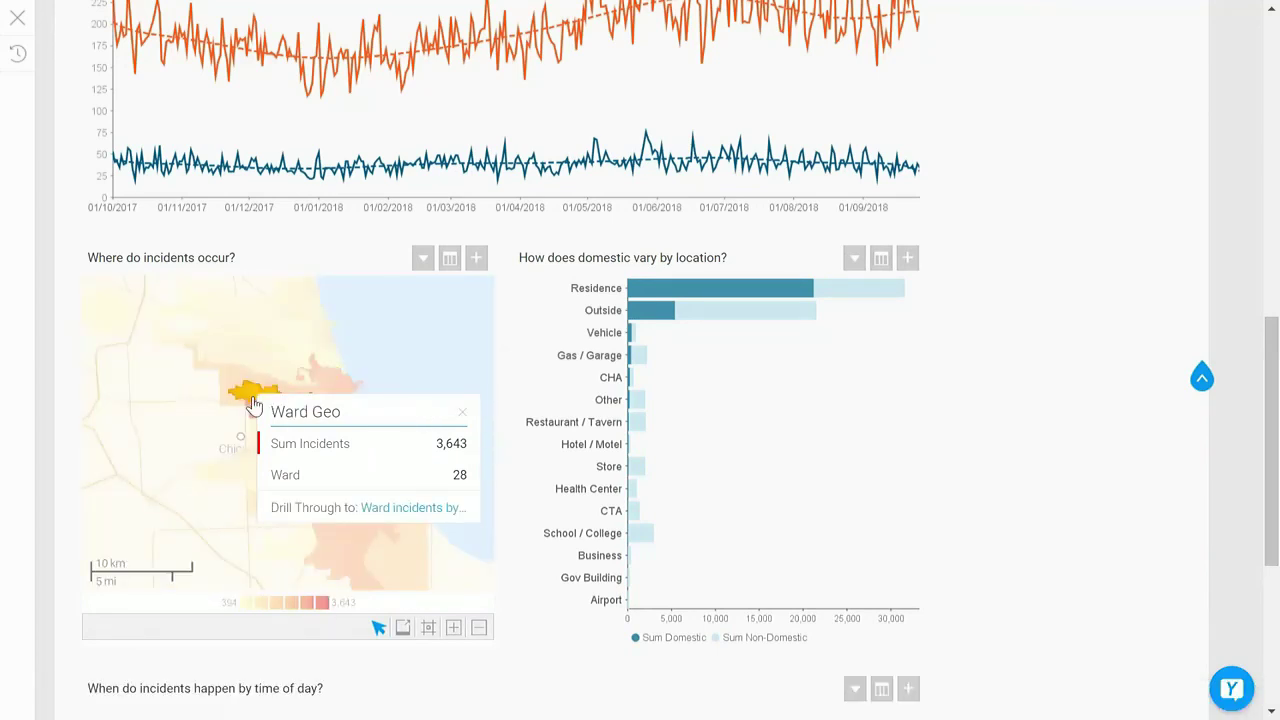
{"action": "left_click", "coordinate": [410, 507]}
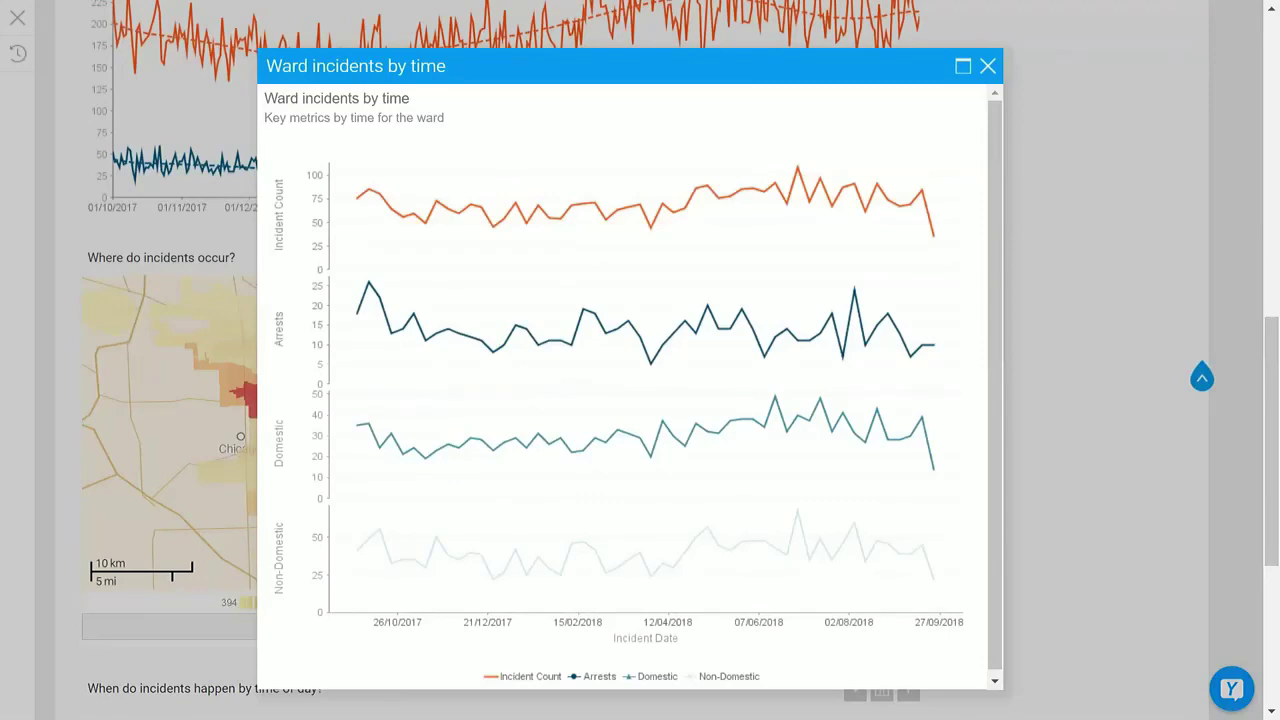
{"action": "left_click", "coordinate": [990, 80]}
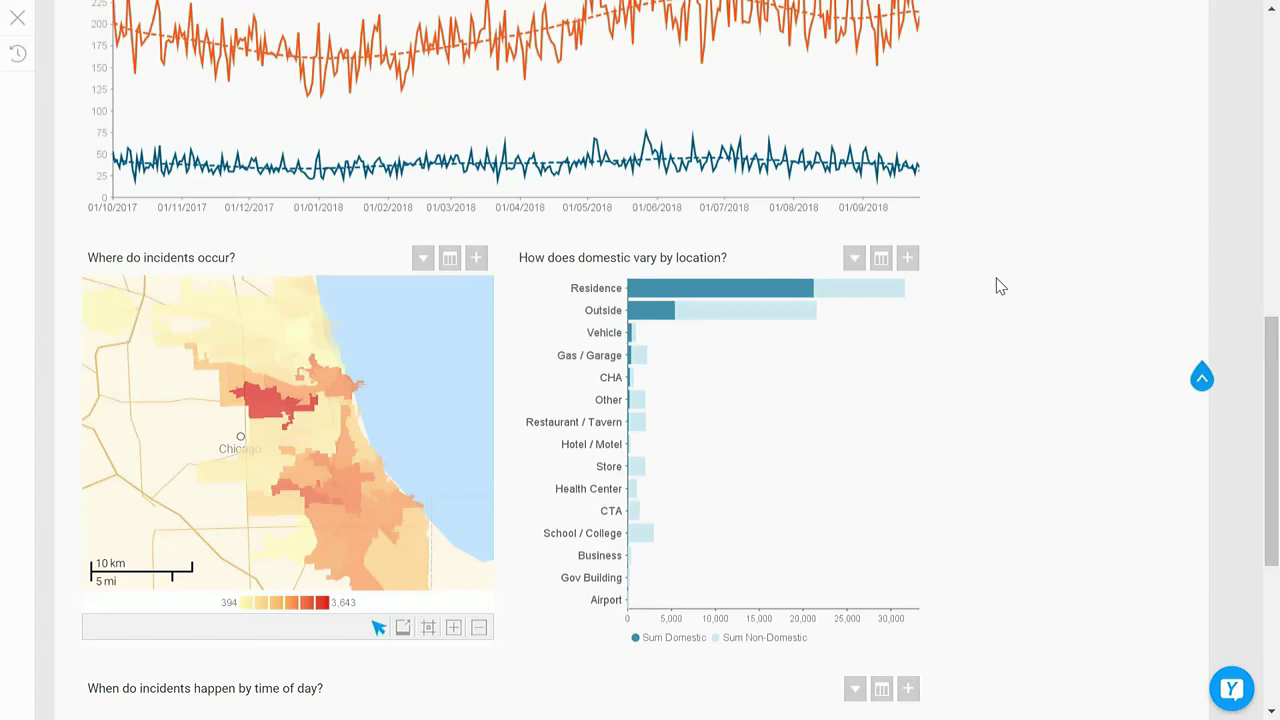
Step: Drill into the Residence bar of 'How does domestic vary by location?' to show APARTMENT, RESIDENCE and other sub-locations
{"action": "left_click", "coordinate": [860, 289]}
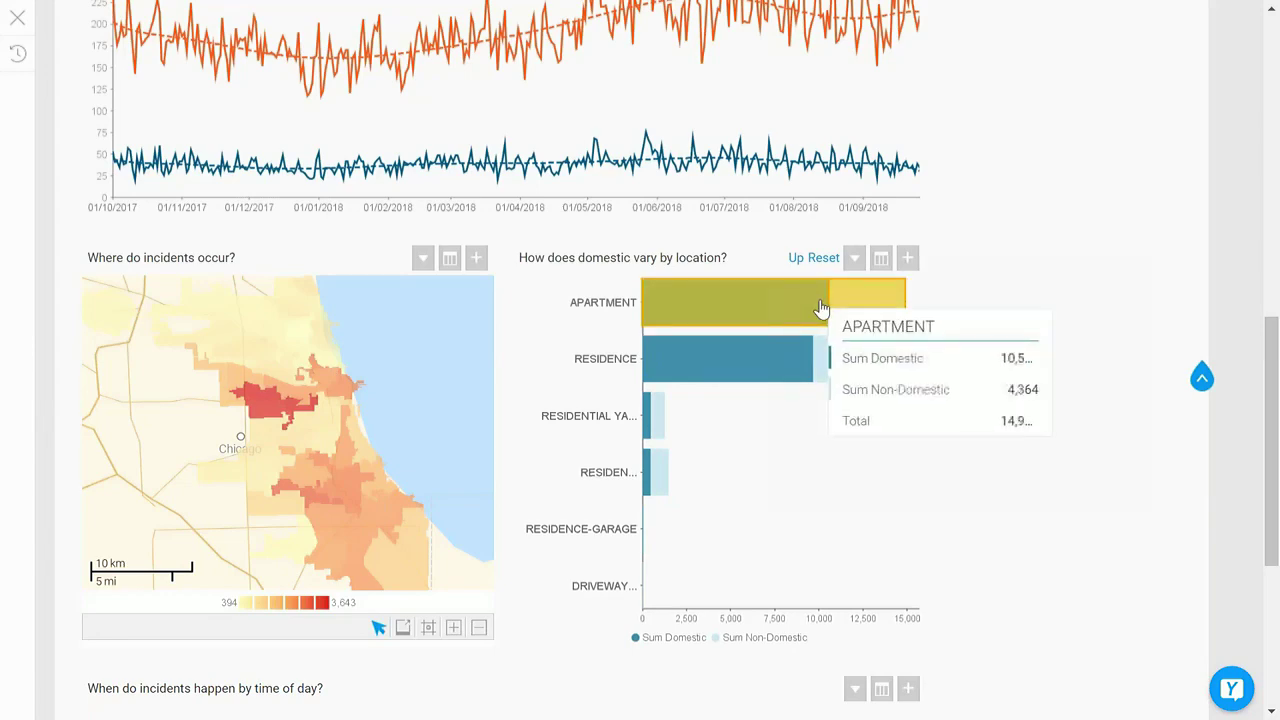
{"action": "scroll", "coordinate": [975, 298], "scroll_direction": "down", "scroll_amount": 1}
{"action": "scroll", "coordinate": [975, 298], "scroll_direction": "down", "scroll_amount": 3}
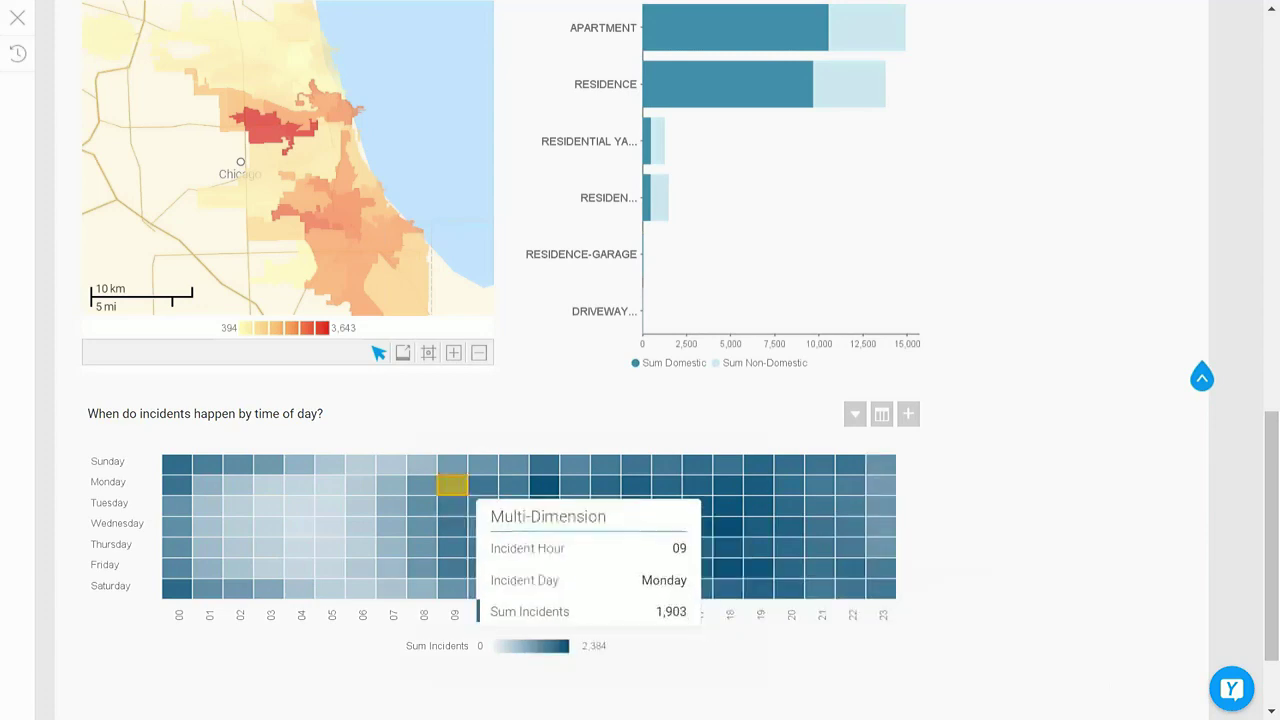
Step: Keep only the heat map's Monday–Friday cells for hours 10–13, then go to the presentation's summary slide
{"action": "left_click_drag", "start_coordinate": [483, 482], "coordinate": [588, 578]}
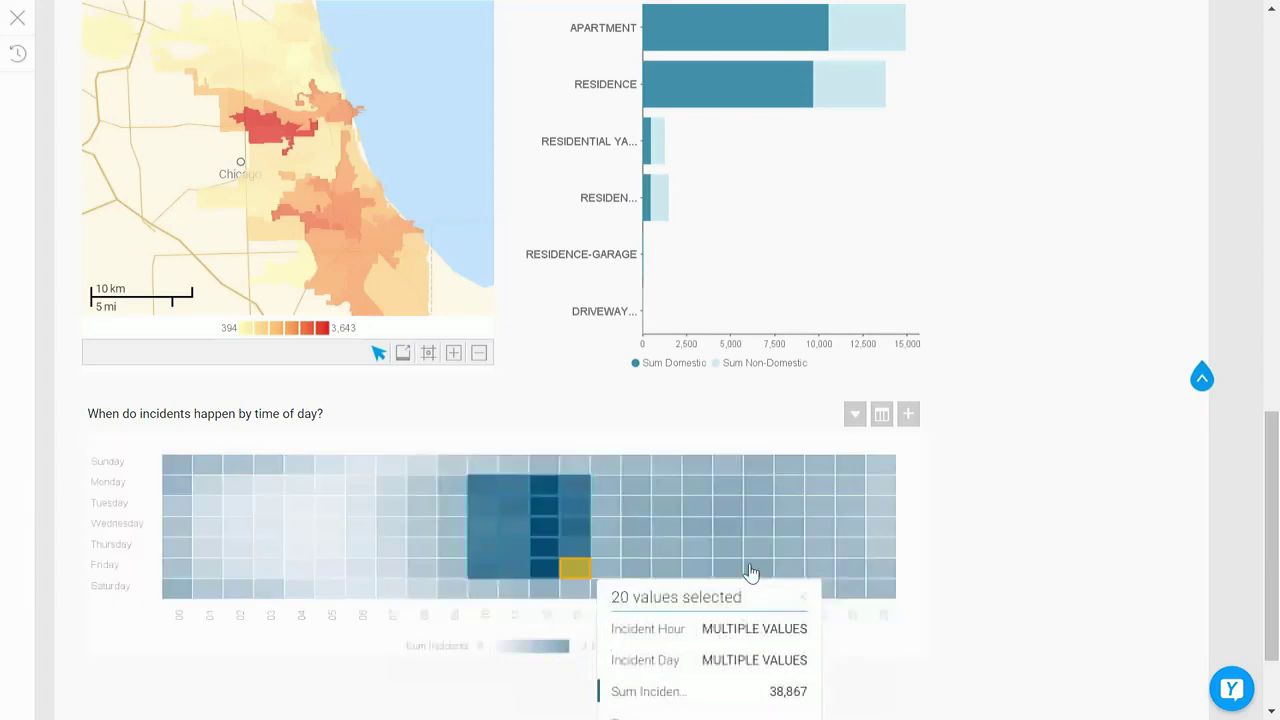
{"action": "scroll", "coordinate": [786, 630], "scroll_direction": "down", "scroll_amount": 1}
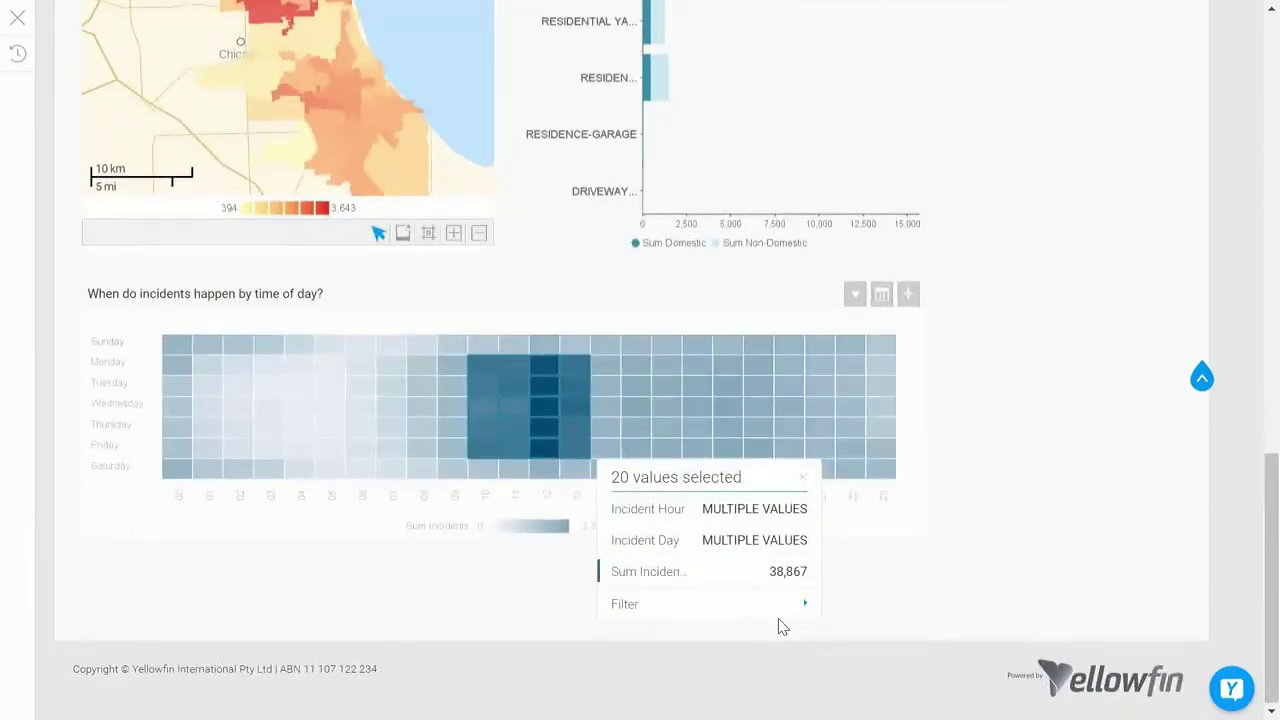
{"action": "mouse_move", "coordinate": [780, 617]}
{"action": "left_click", "coordinate": [829, 611]}
{"action": "scroll", "coordinate": [991, 458], "scroll_direction": "up", "scroll_amount": 1}
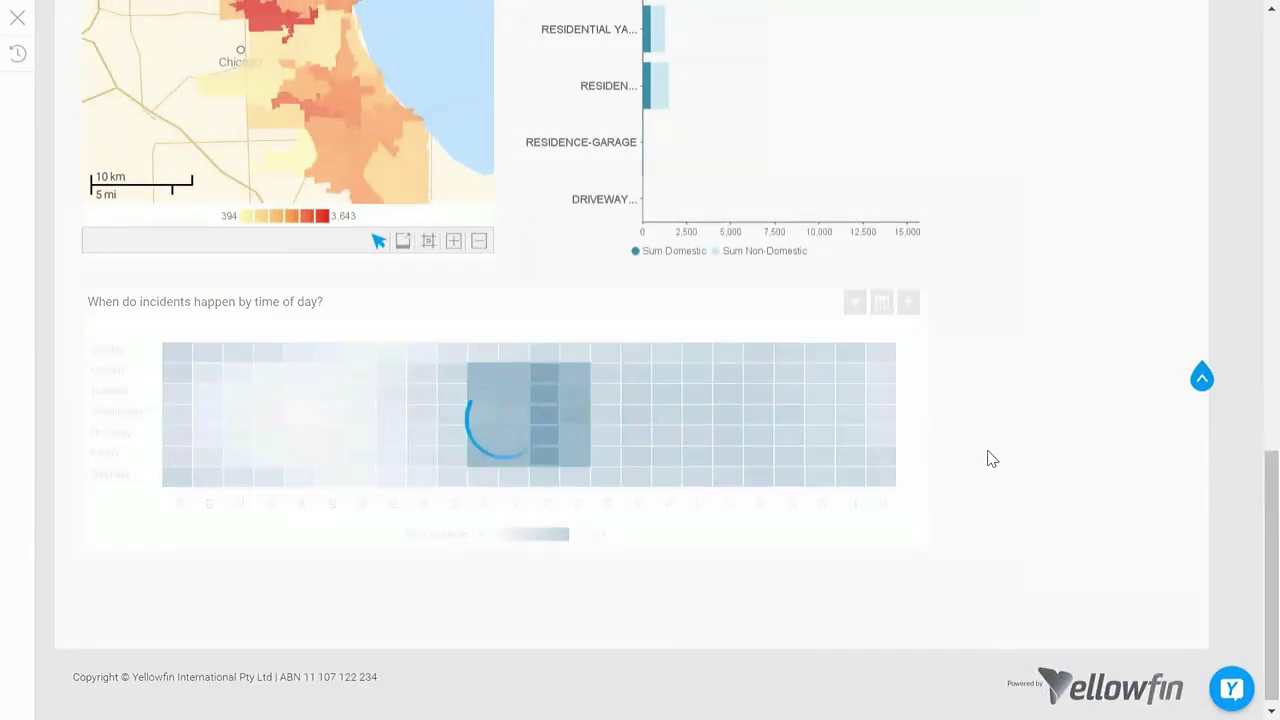
{"action": "scroll", "coordinate": [991, 458], "scroll_direction": "up", "scroll_amount": 1}
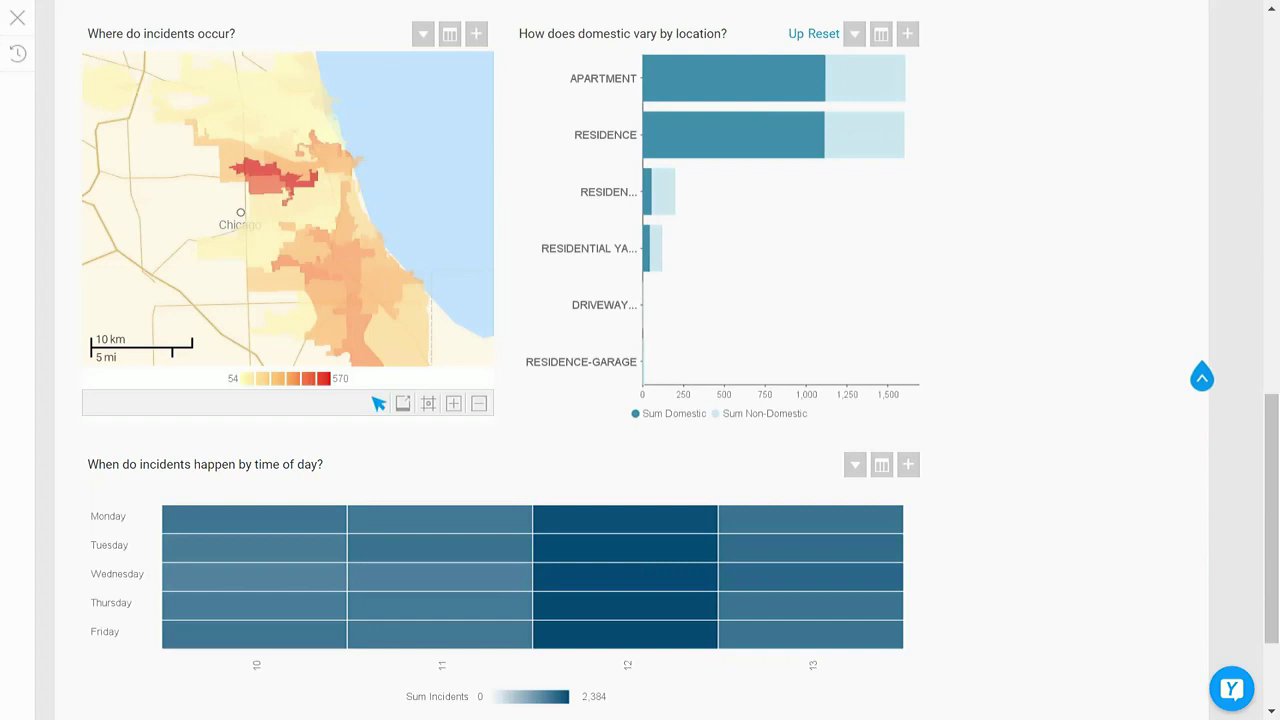
{"action": "key", "text": "alt+Tab"}
Step: Filter the dashboard to Incident Month April and Crime Type ASSAULT, bringing Incidents to 271
{"action": "scroll", "coordinate": [38, 216], "scroll_direction": "up", "scroll_amount": 5}
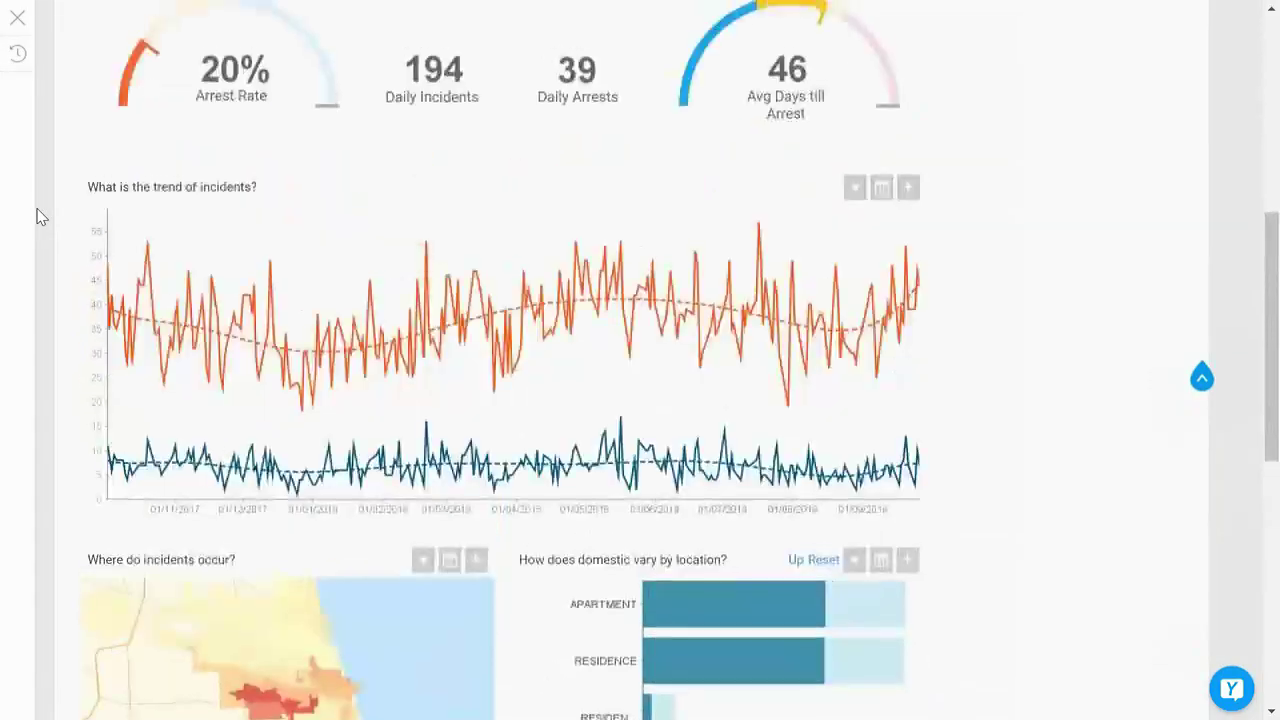
{"action": "scroll", "coordinate": [38, 216], "scroll_direction": "up", "scroll_amount": 4}
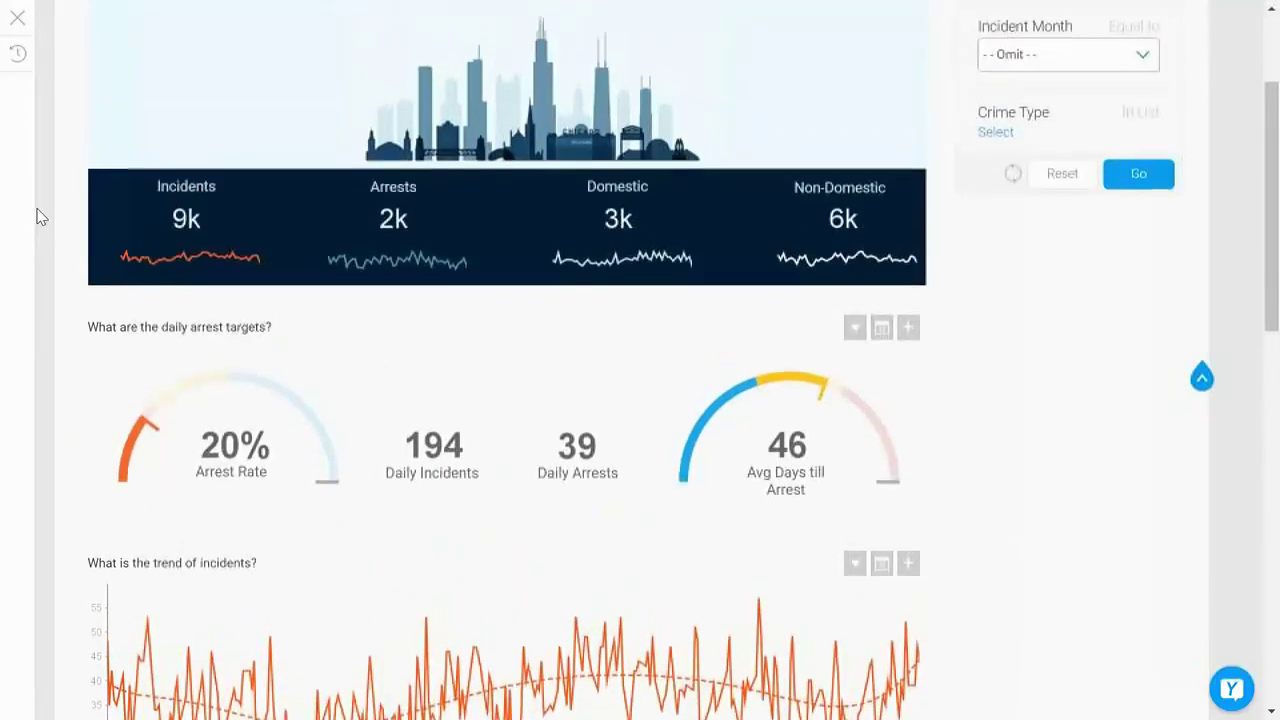
{"action": "scroll", "coordinate": [38, 216], "scroll_direction": "up", "scroll_amount": 2}
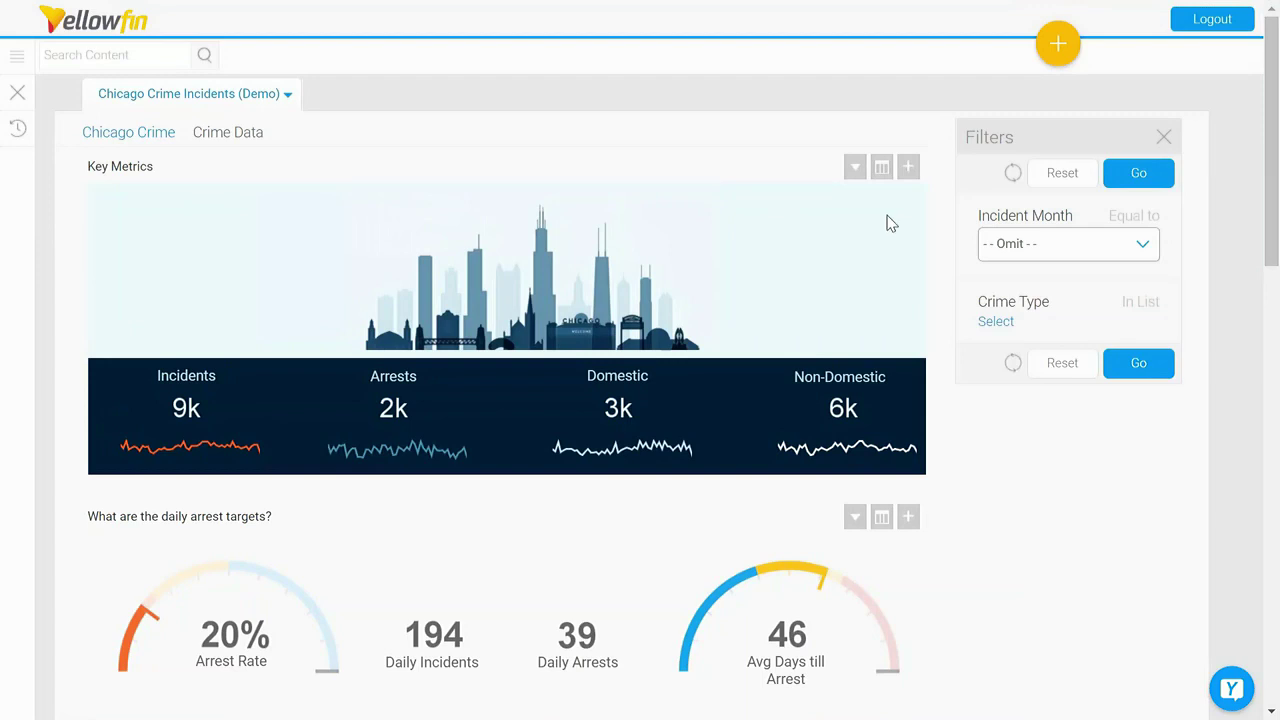
{"action": "left_click", "coordinate": [1005, 252]}
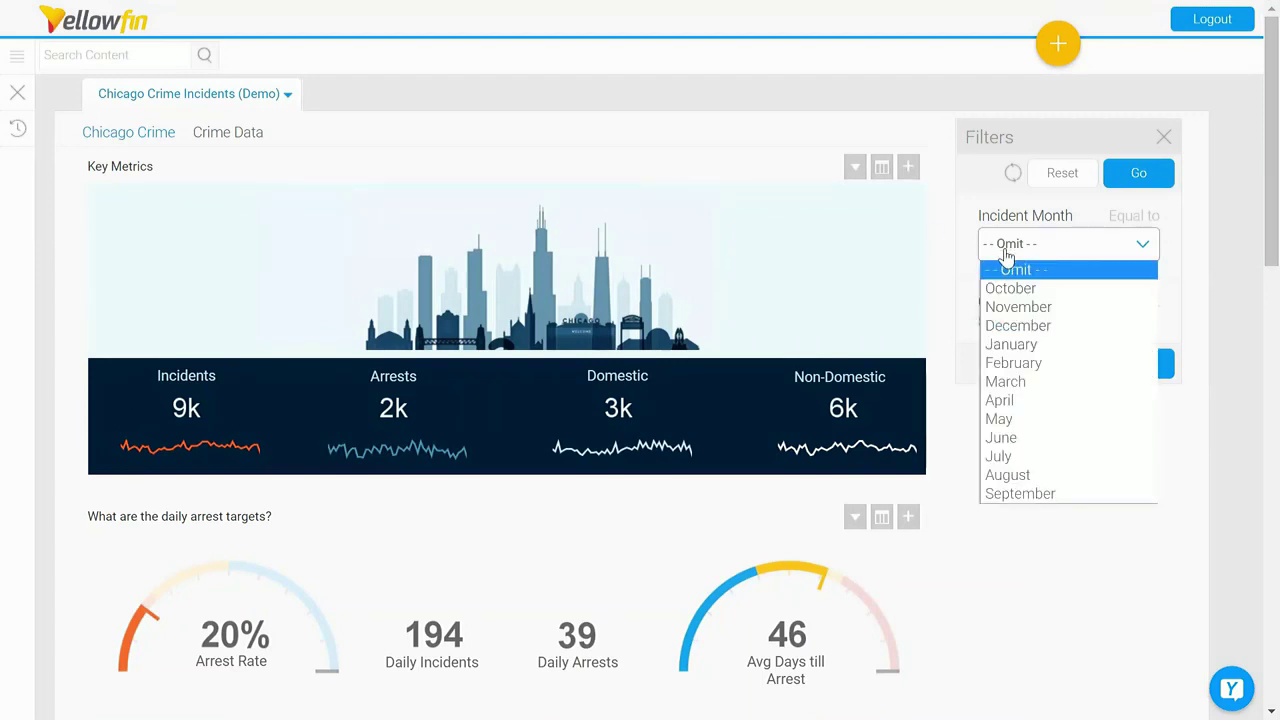
{"action": "left_click", "coordinate": [1016, 401]}
{"action": "left_click", "coordinate": [1003, 322]}
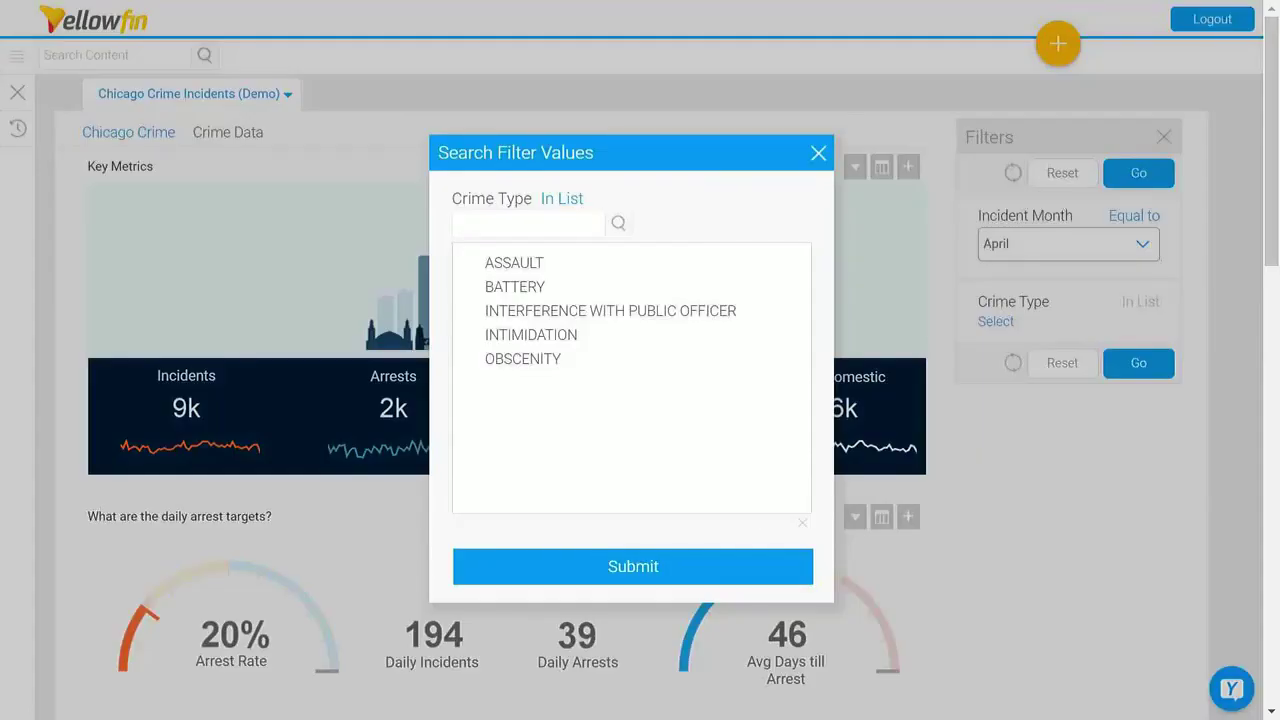
{"action": "left_click", "coordinate": [472, 261]}
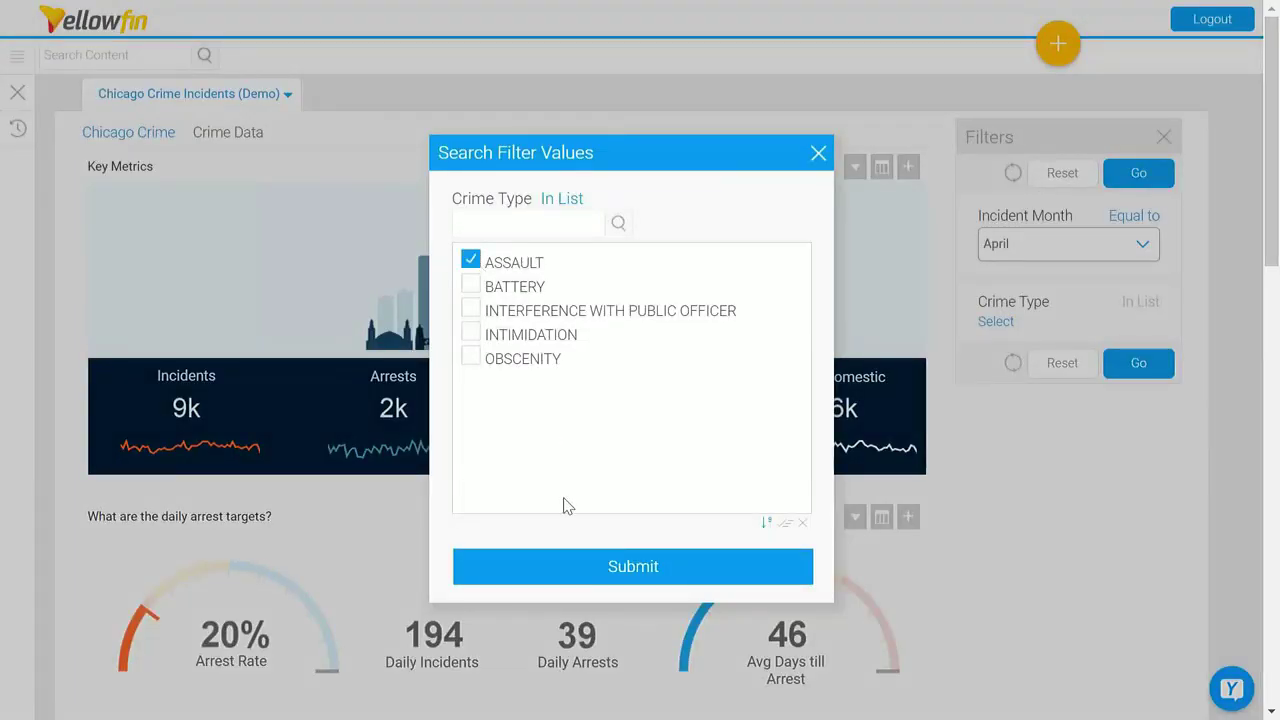
{"action": "left_click", "coordinate": [571, 566]}
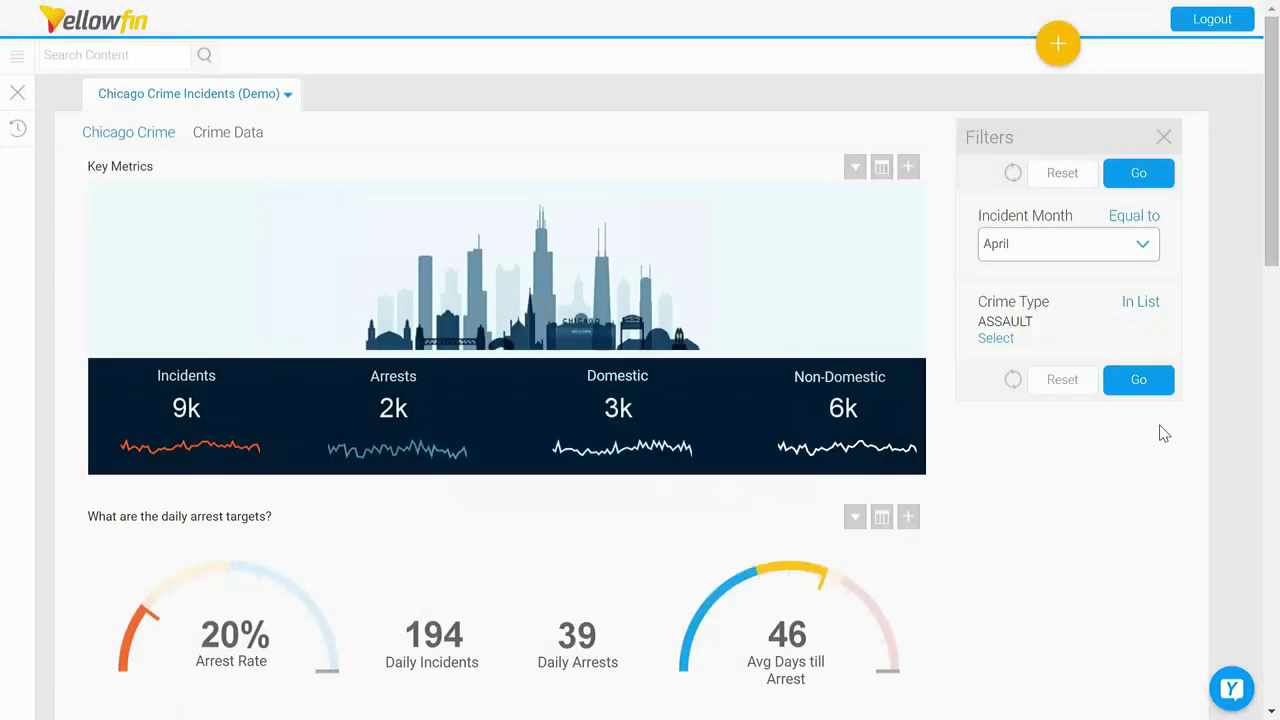
{"action": "left_click", "coordinate": [1140, 380]}
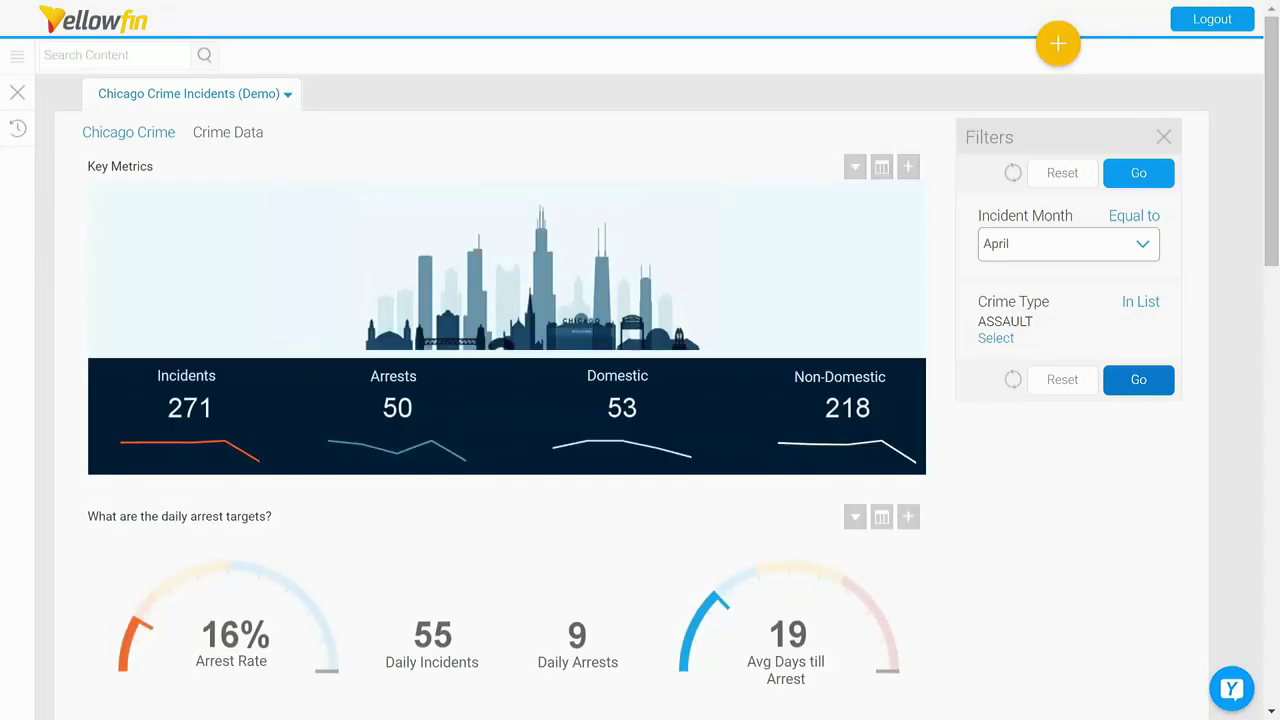
{"action": "scroll", "coordinate": [994, 417], "scroll_direction": "down", "scroll_amount": 3}
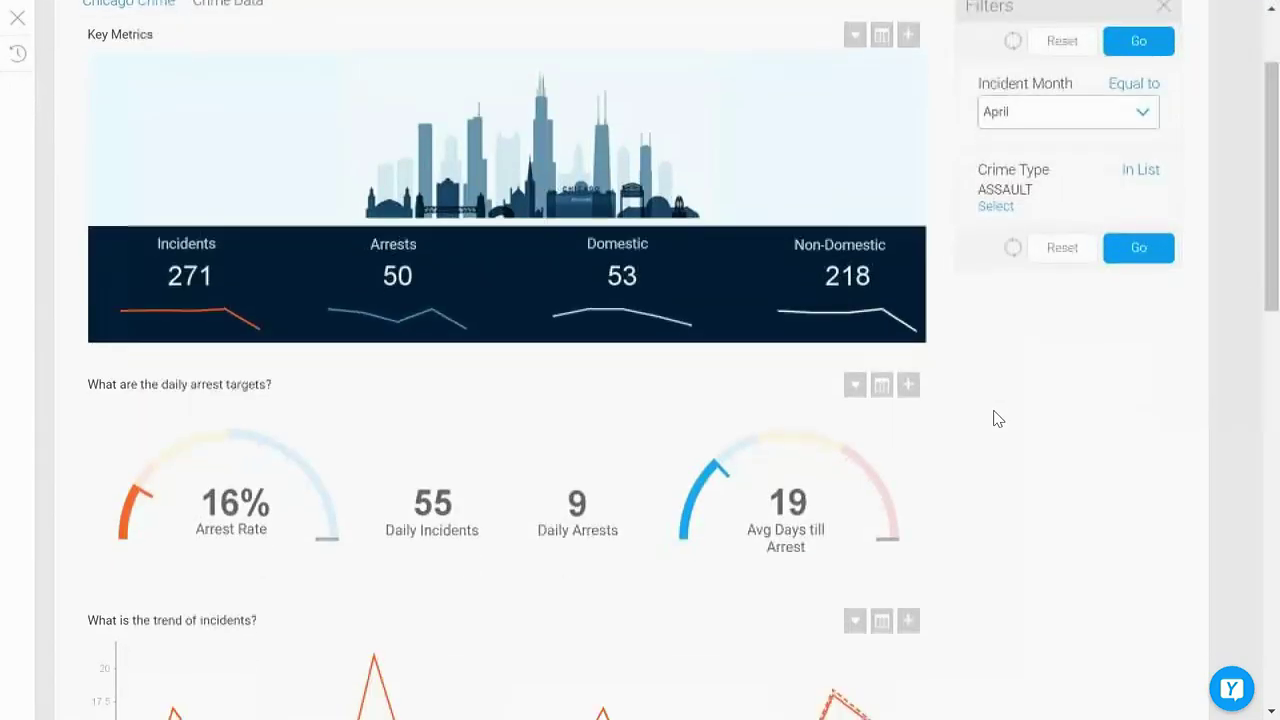
Step: Scroll down to the 'What is the trend of incidents?' line chart with its 11/04/2018 peak of 21
{"action": "scroll", "coordinate": [994, 417], "scroll_direction": "down", "scroll_amount": 2}
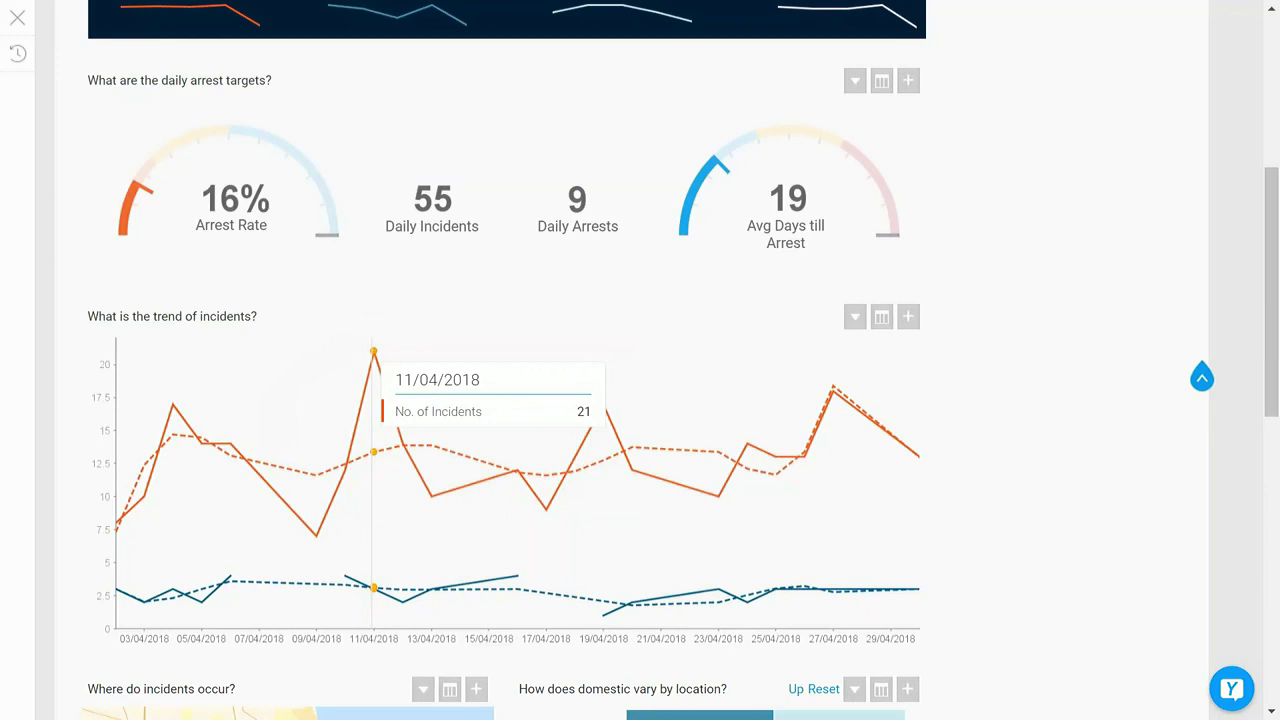
Step: Auto Analyze the 11/04/2018 peak, comparing its incidents against 10/04/2018
{"action": "left_click", "coordinate": [373, 351]}
{"action": "mouse_move", "coordinate": [451, 442]}
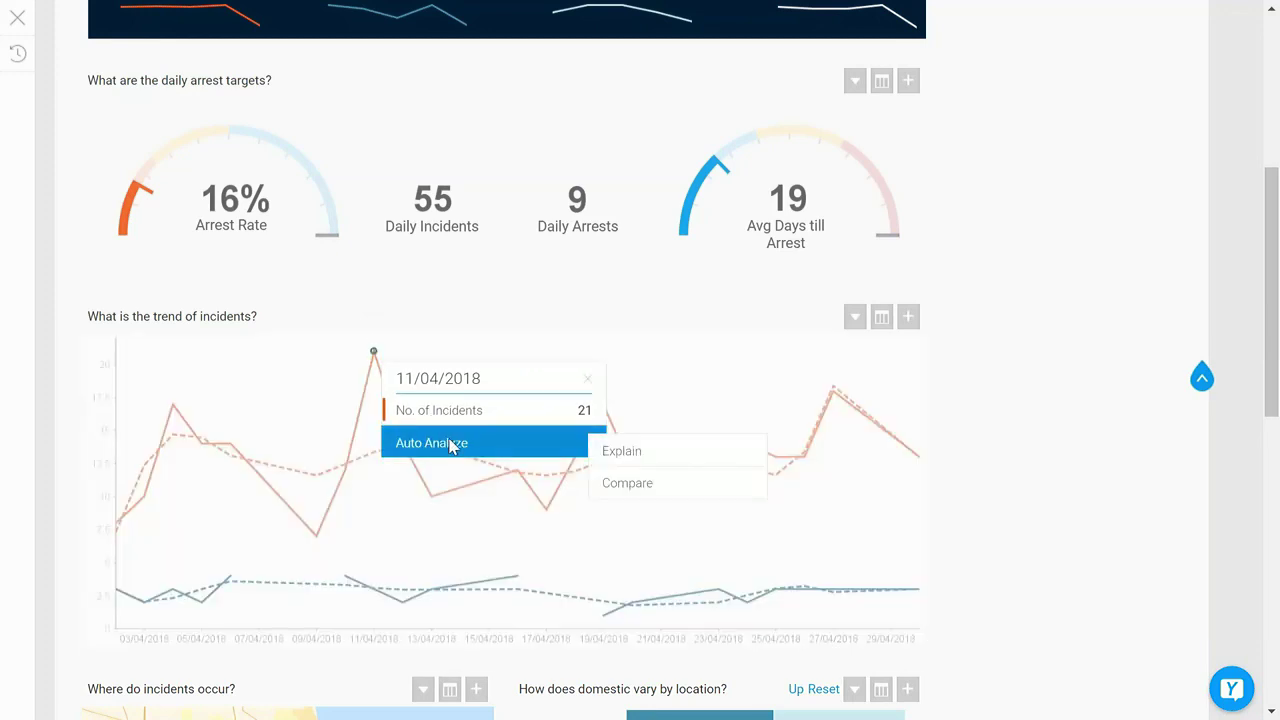
{"action": "left_click", "coordinate": [611, 480]}
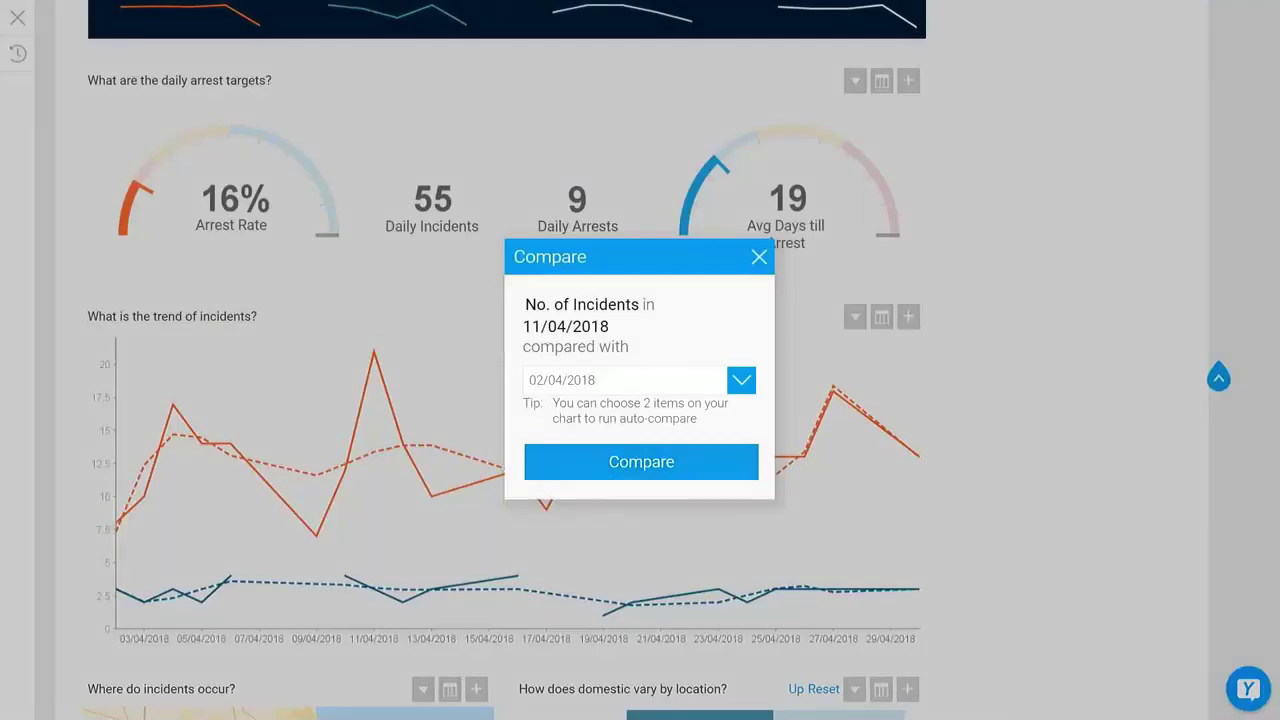
{"action": "left_click", "coordinate": [741, 380]}
{"action": "scroll", "coordinate": [665, 460], "scroll_direction": "down", "scroll_amount": 1}
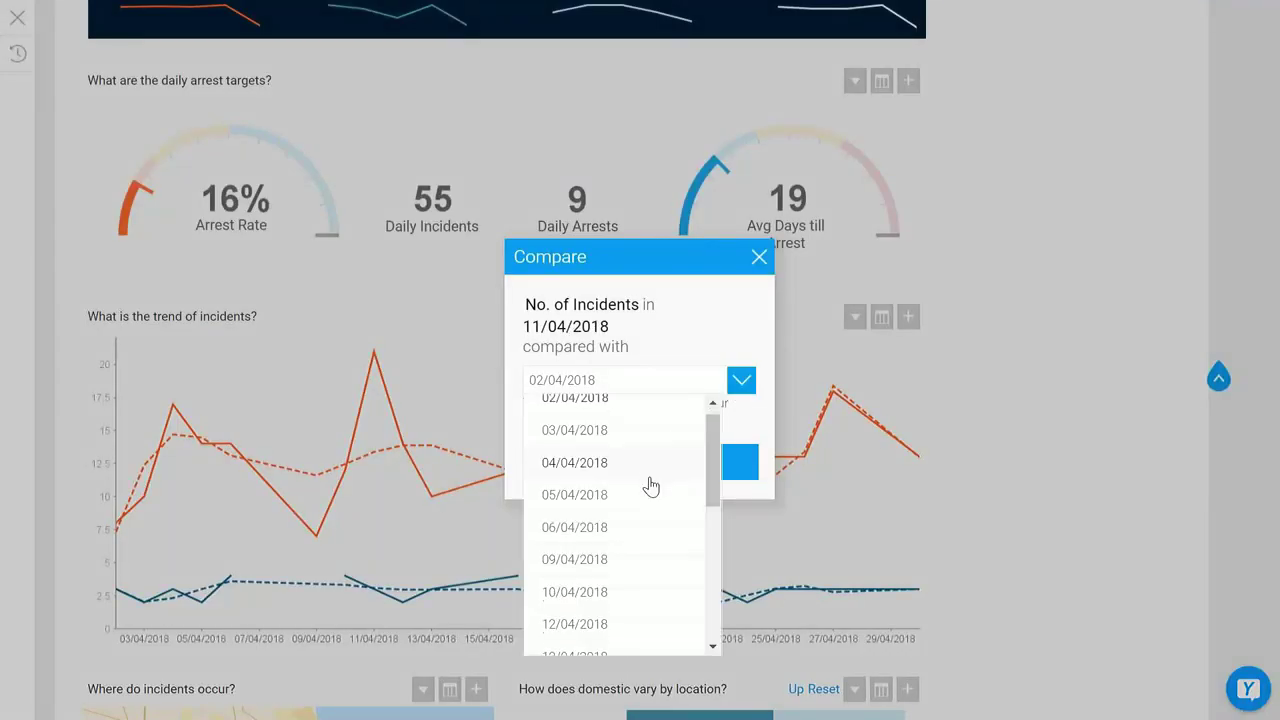
{"action": "left_click", "coordinate": [600, 591]}
{"action": "left_click", "coordinate": [640, 468]}
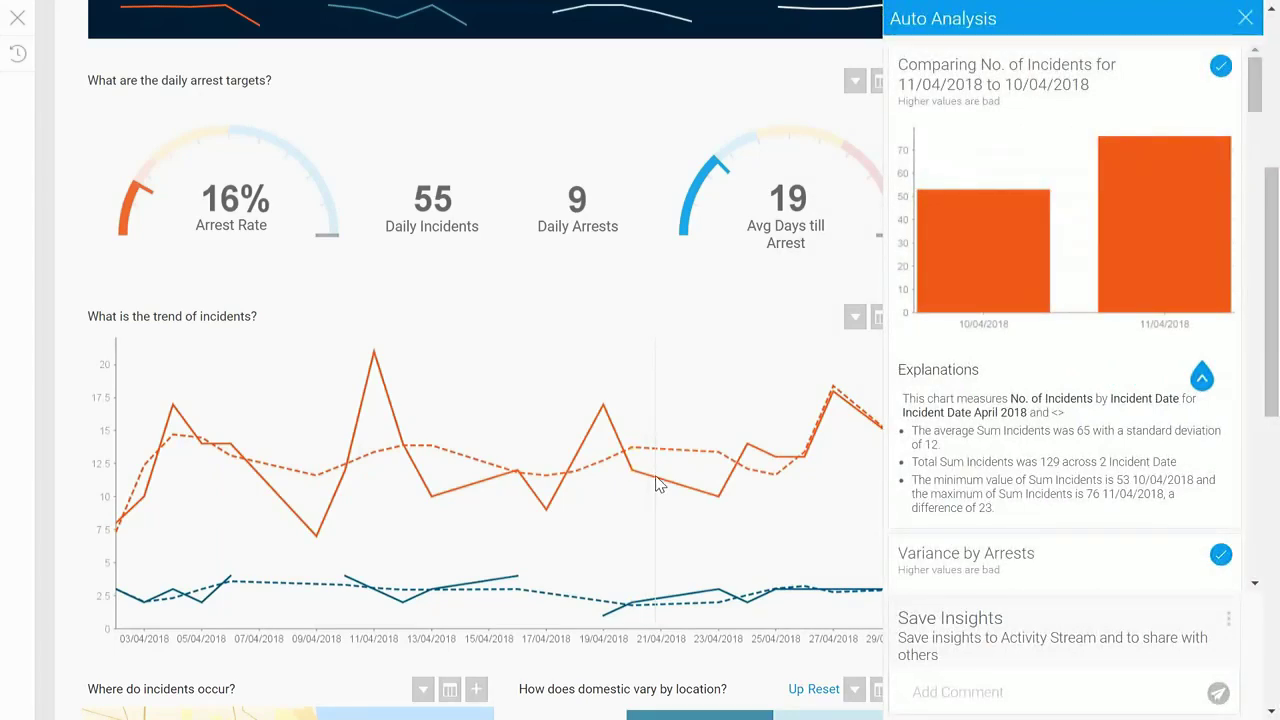
Step: Scroll the Auto Analysis results through Variance by Arrests, Arrested and Domestic Crime, then start a comment
{"action": "mouse_move", "coordinate": [376, 357]}
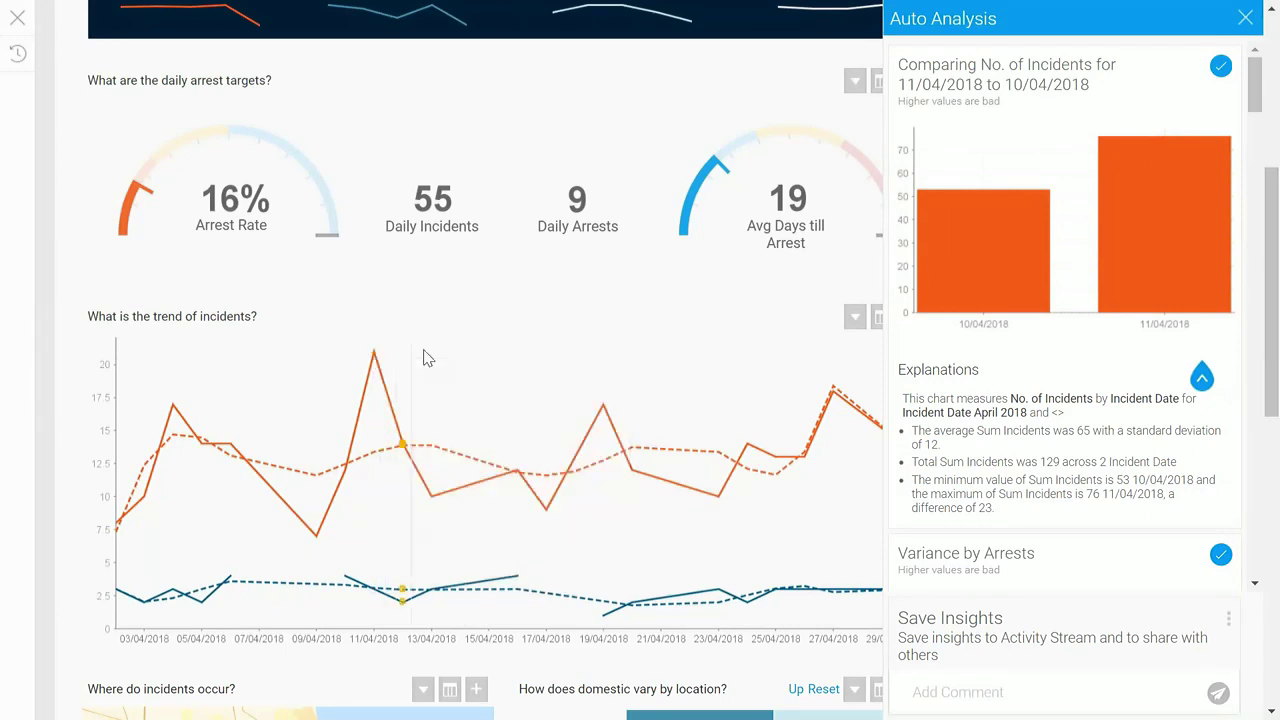
{"action": "mouse_move", "coordinate": [430, 358]}
{"action": "scroll", "coordinate": [1035, 437], "scroll_direction": "down", "scroll_amount": 2}
{"action": "scroll", "coordinate": [1035, 437], "scroll_direction": "down", "scroll_amount": 5}
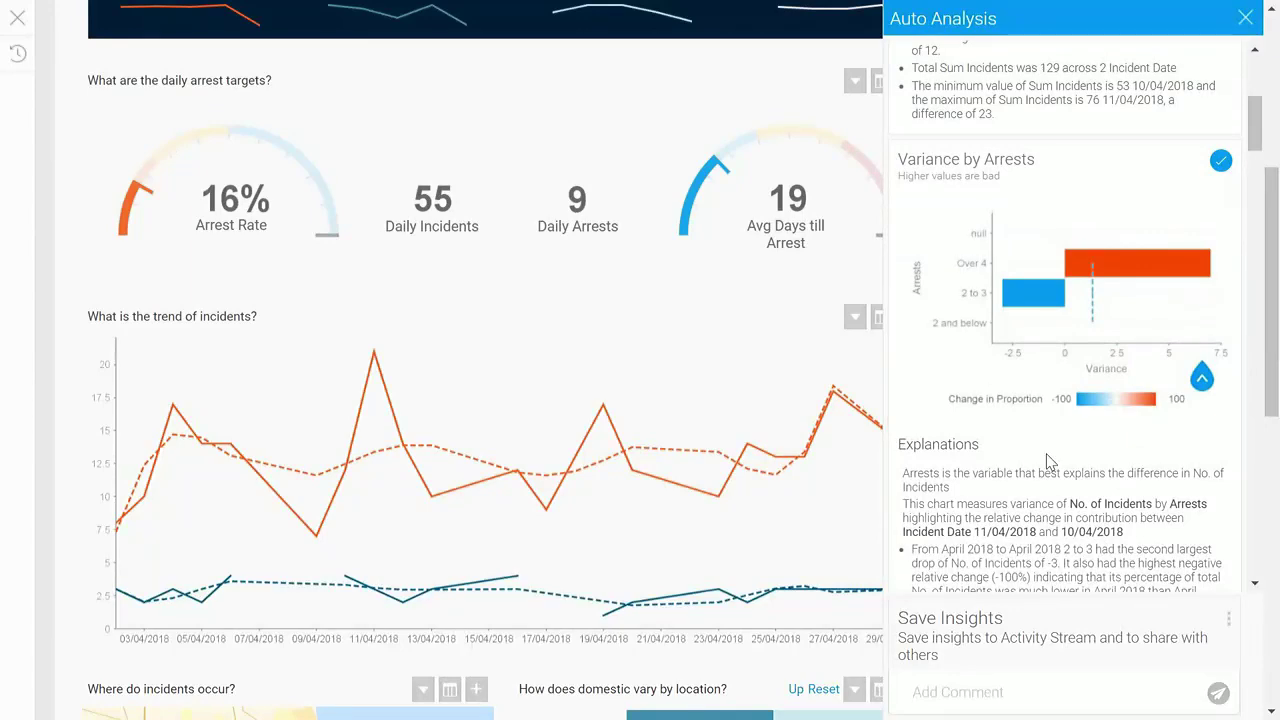
{"action": "scroll", "coordinate": [1045, 440], "scroll_direction": "down", "scroll_amount": 2}
{"action": "scroll", "coordinate": [1048, 460], "scroll_direction": "down", "scroll_amount": 8}
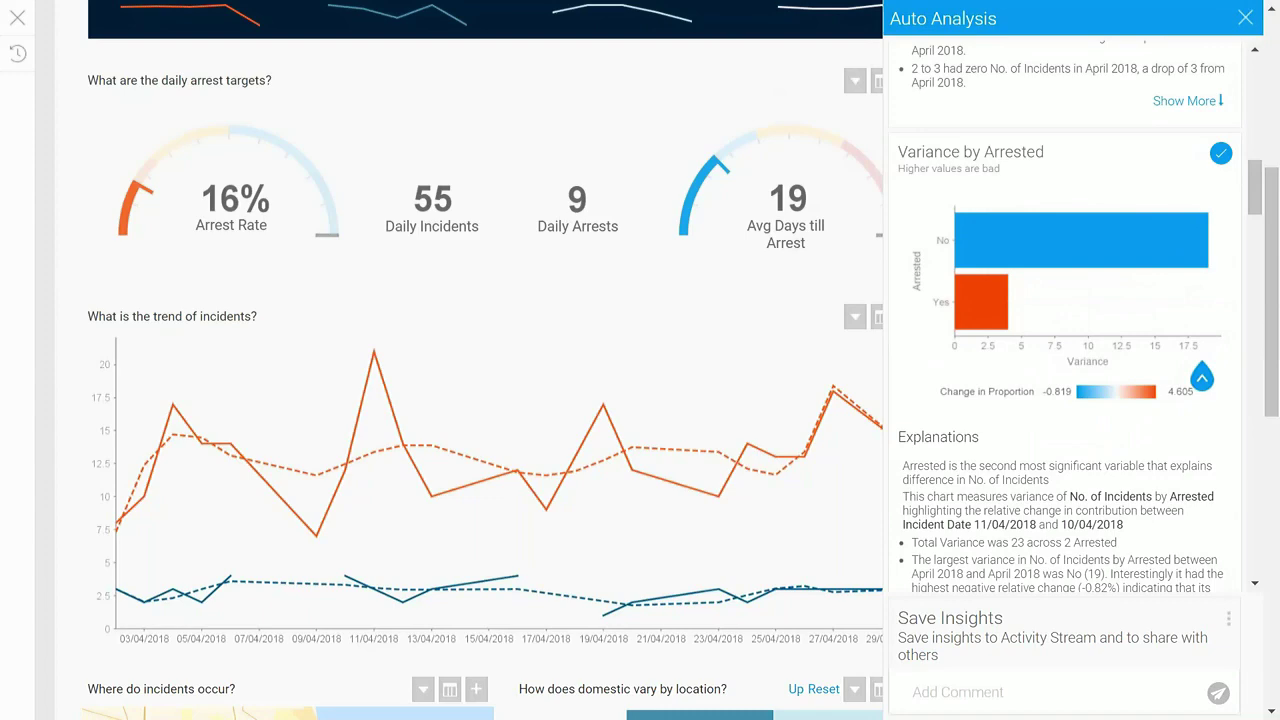
{"action": "scroll", "coordinate": [1078, 316], "scroll_direction": "down", "scroll_amount": 5}
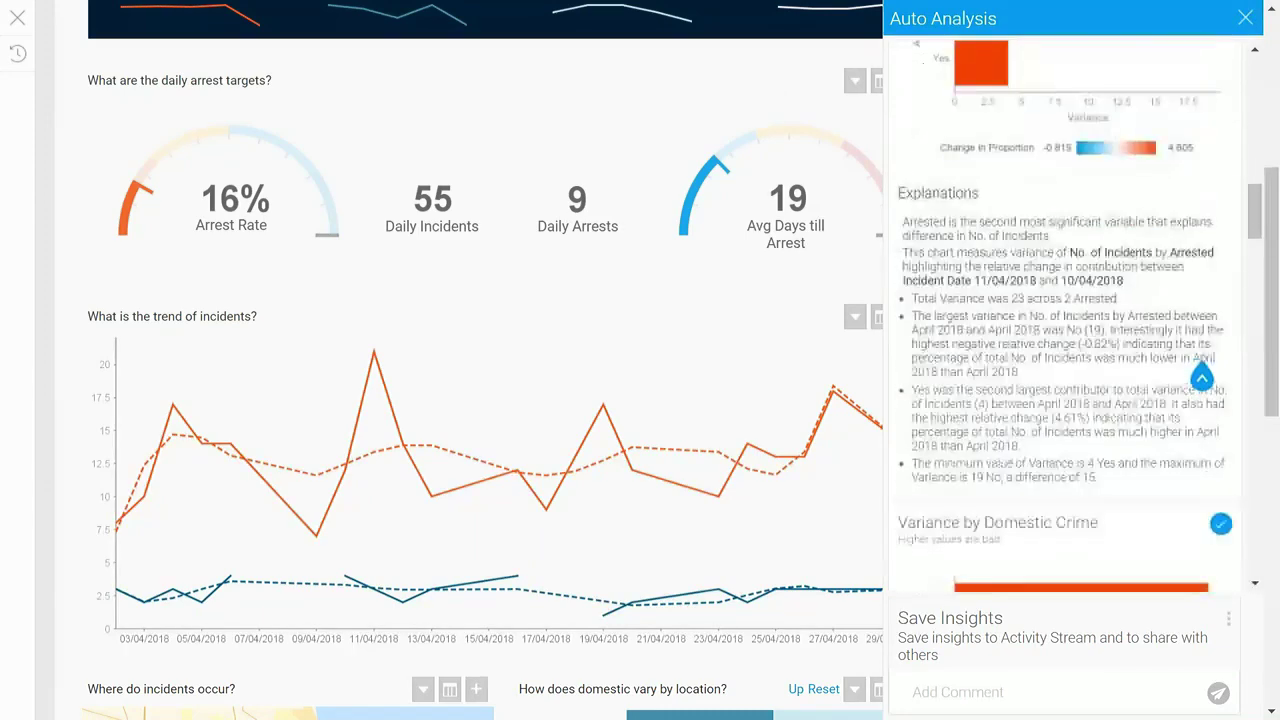
{"action": "scroll", "coordinate": [1078, 316], "scroll_direction": "down", "scroll_amount": 3}
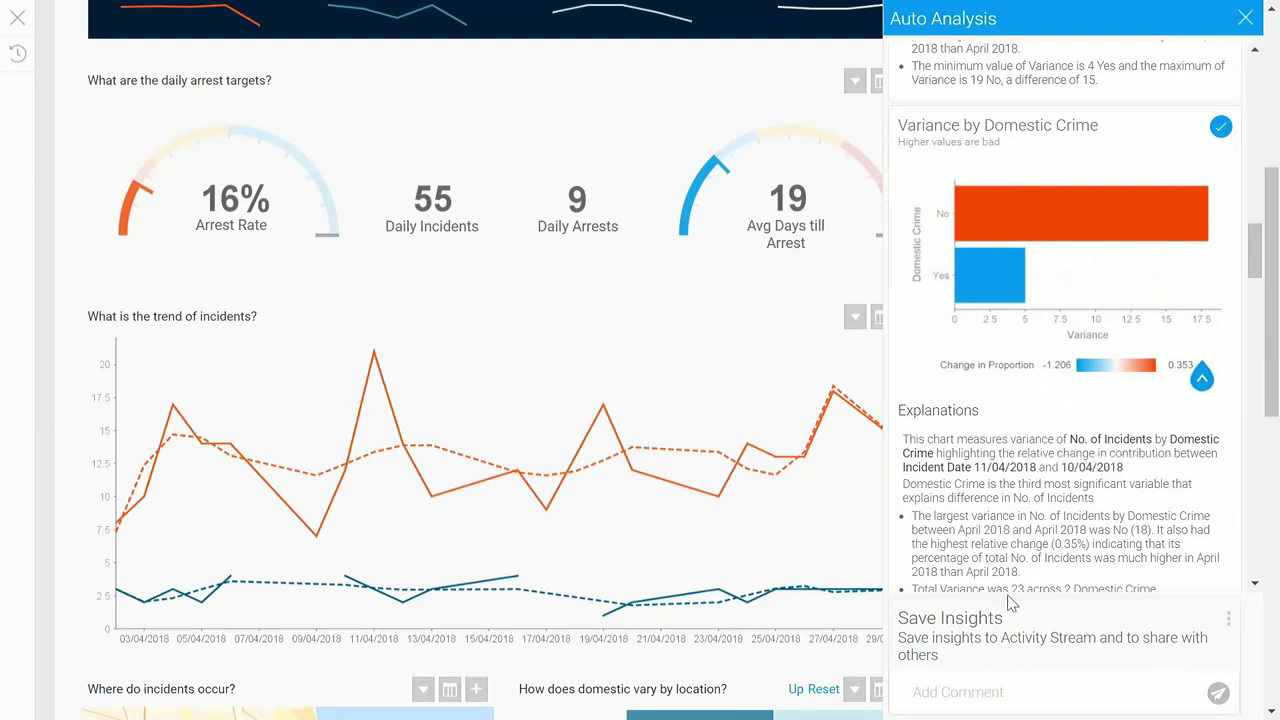
{"action": "left_click", "coordinate": [989, 680]}
Step: Begin an @ mention in the insight comment and choose Edit Analysis for the Arrests/Arrested breakdown
{"action": "type", "text": "@"}
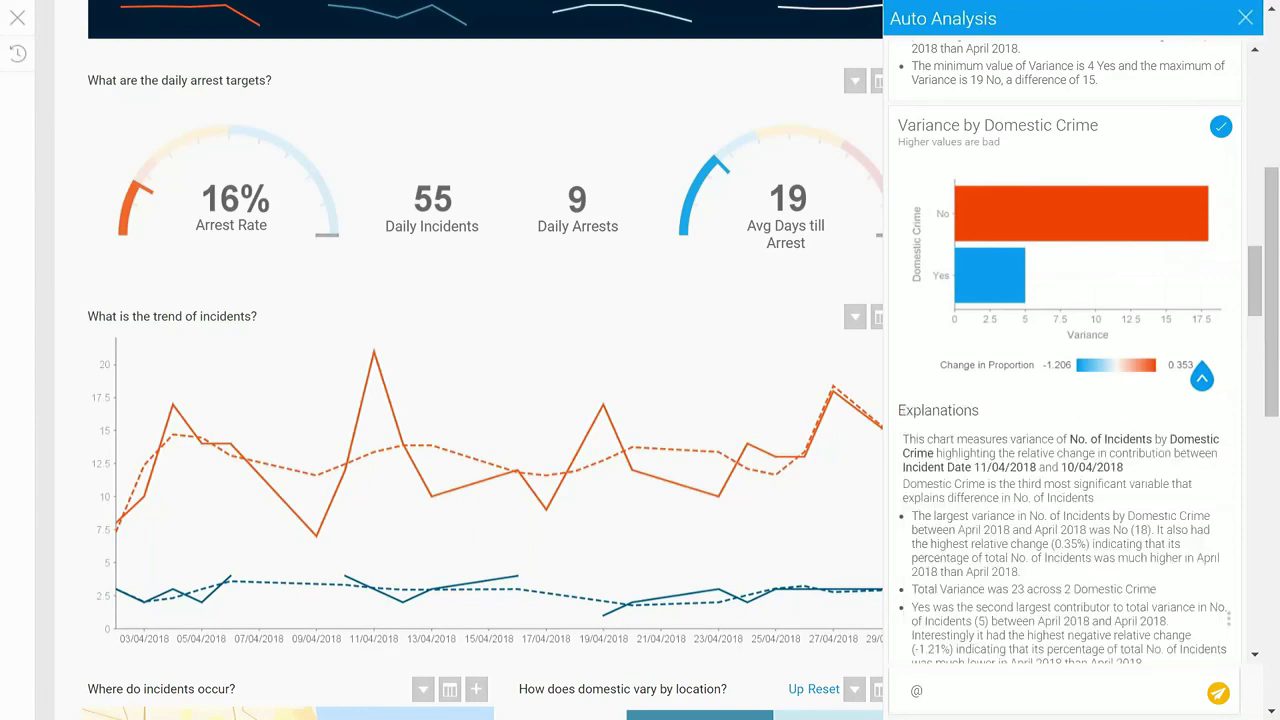
{"action": "scroll", "coordinate": [1195, 445], "scroll_direction": "down", "scroll_amount": 2}
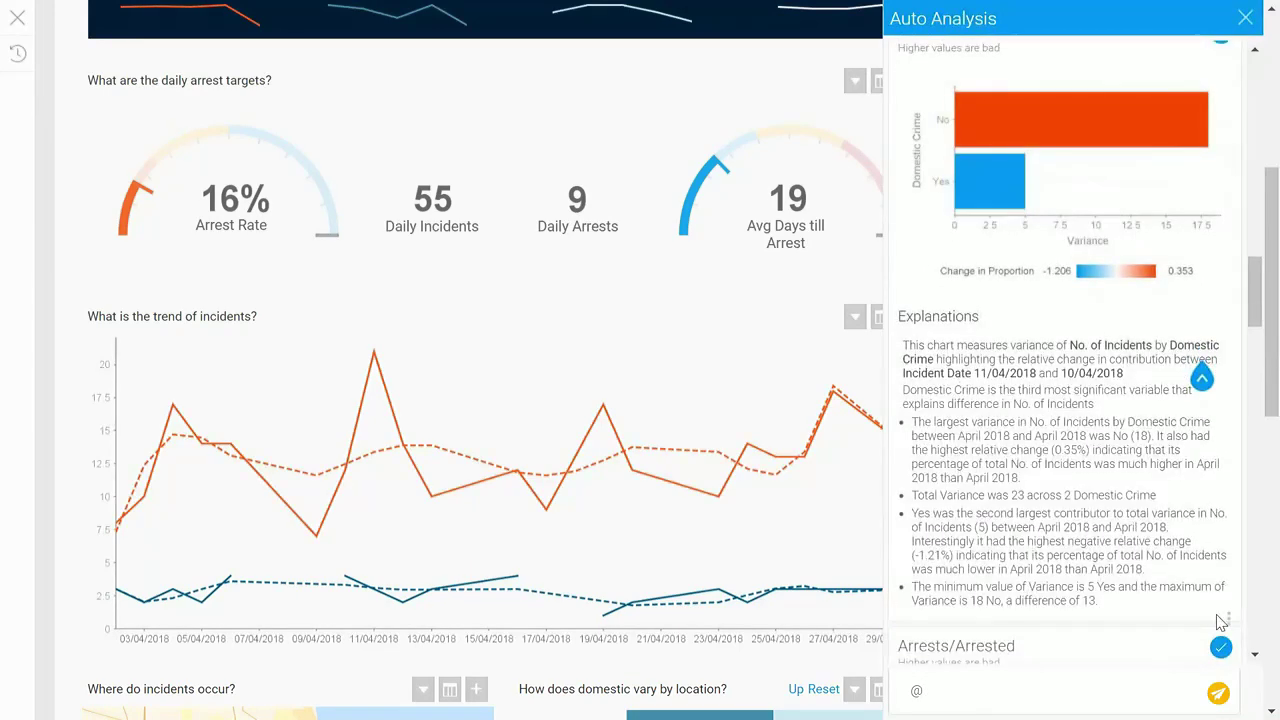
{"action": "left_click", "coordinate": [1221, 647]}
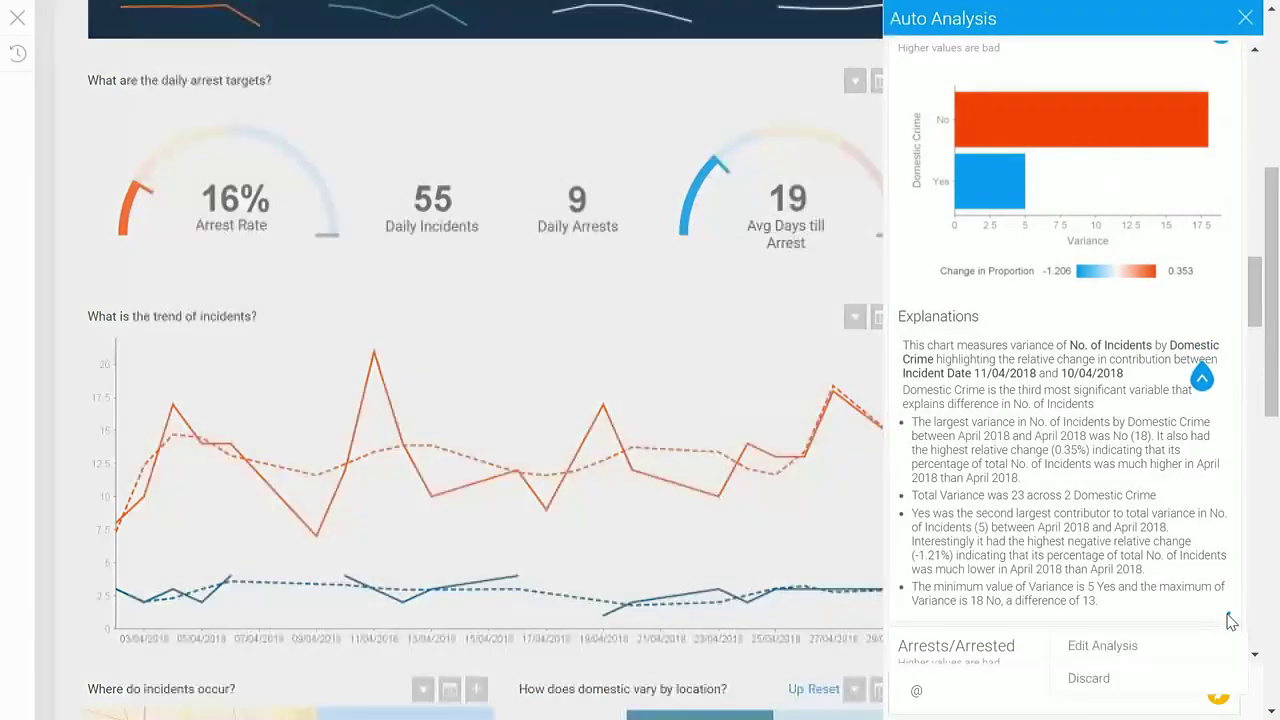
{"action": "left_click", "coordinate": [1146, 648]}
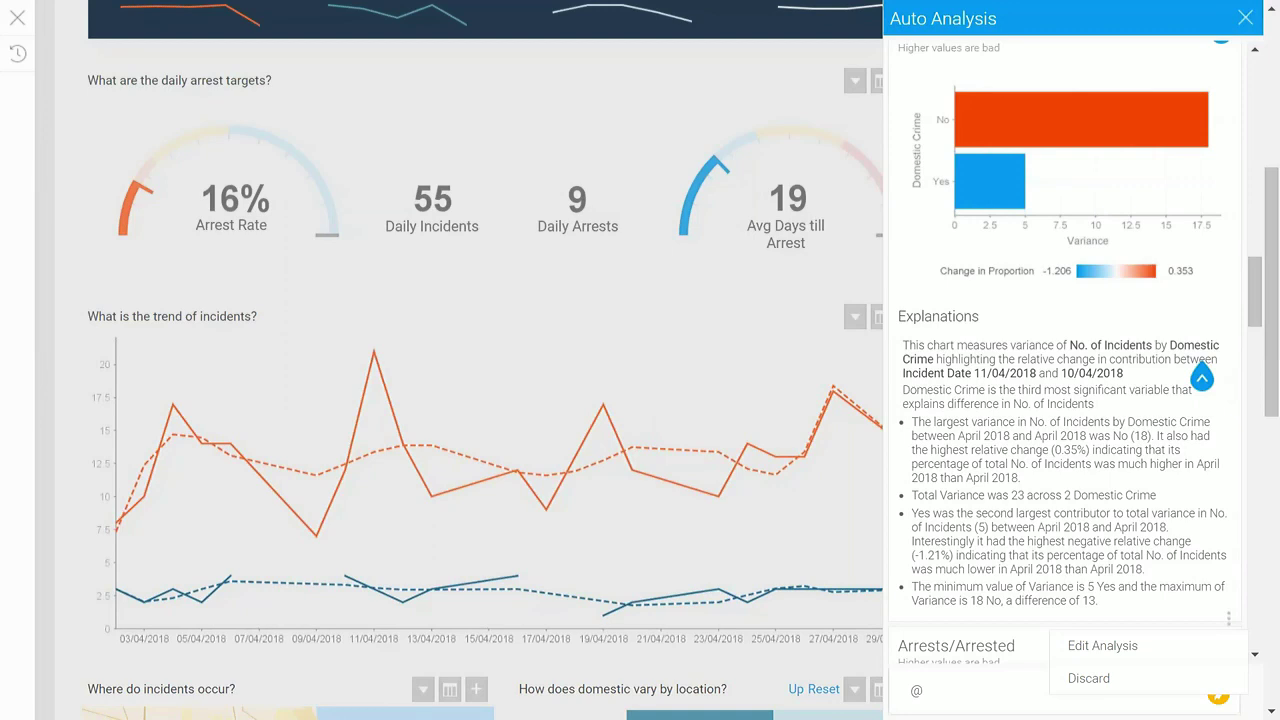
{"action": "key", "text": "alt+Tab"}
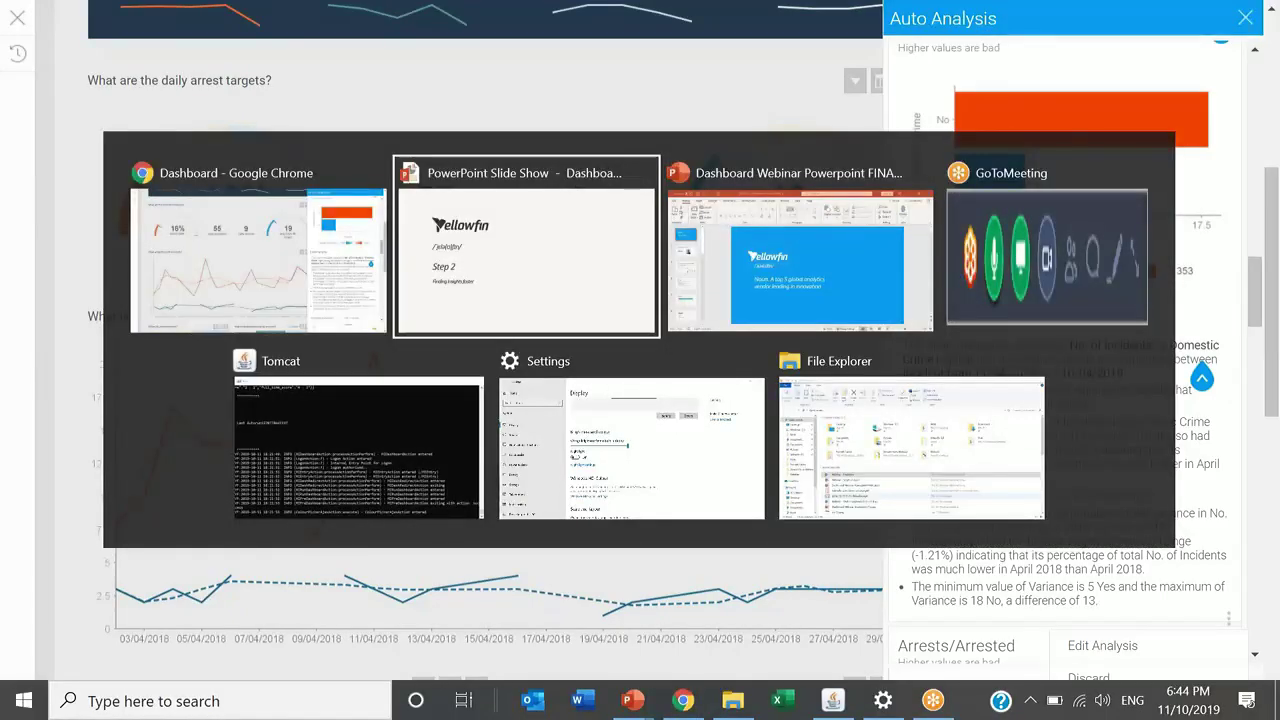